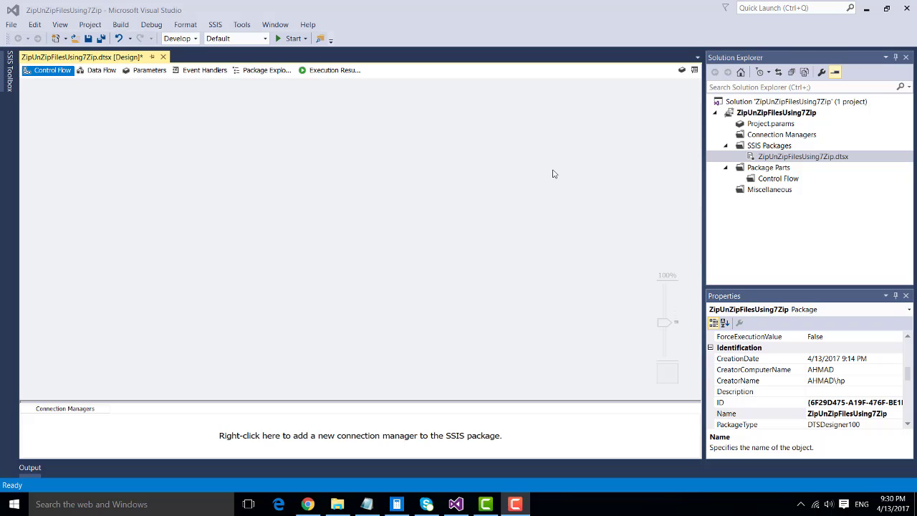
# Switch to File Explorer and examine the CSV files in the C:\Files folder, including Courses.CSV
pyautogui.click(341, 505)
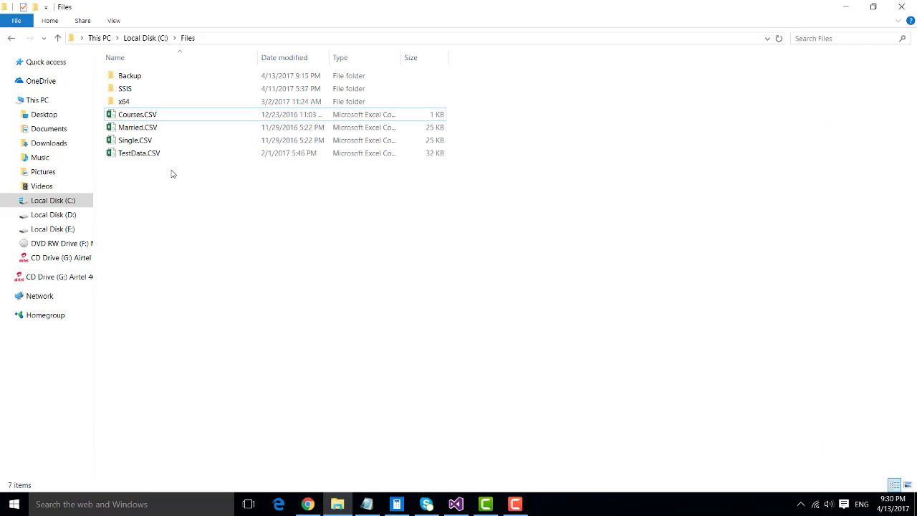
pyautogui.moveTo(169, 179); pyautogui.dragTo(122, 118)
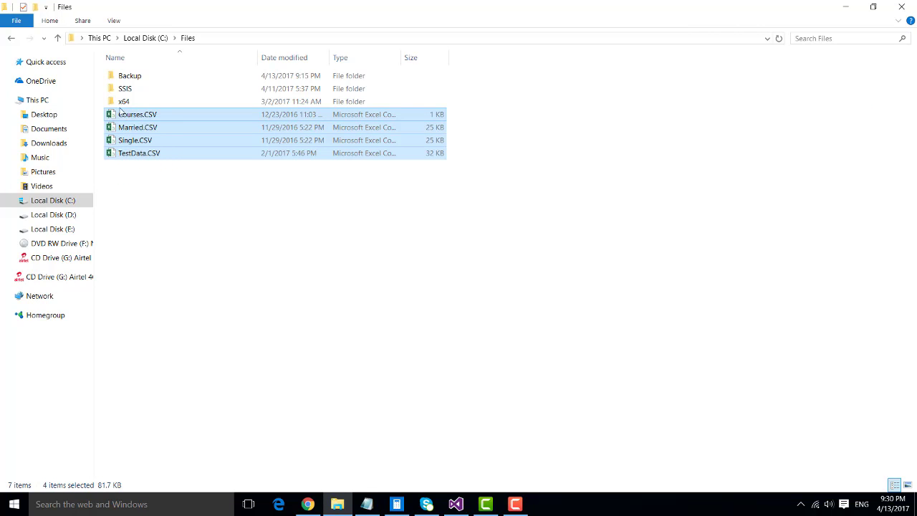
pyautogui.click(182, 242)
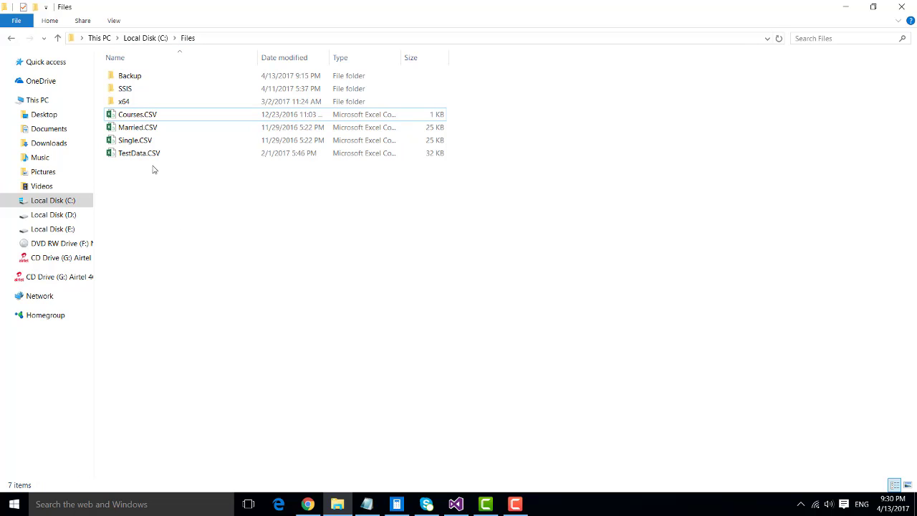
pyautogui.click(140, 115)
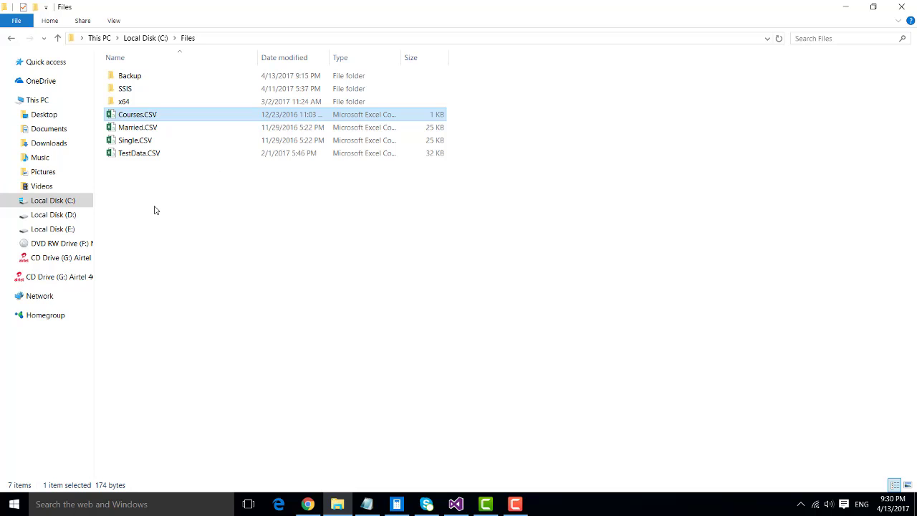
pyautogui.moveTo(156, 199); pyautogui.dragTo(121, 116)
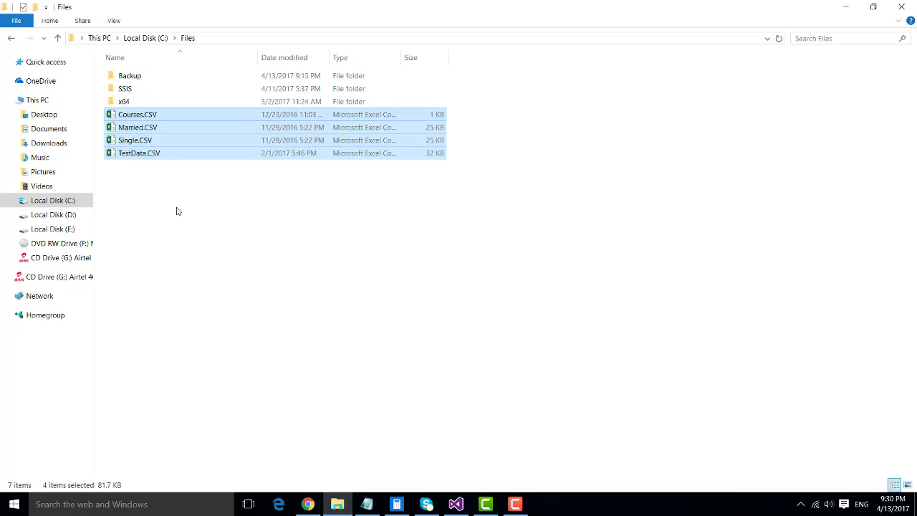
pyautogui.click(177, 209)
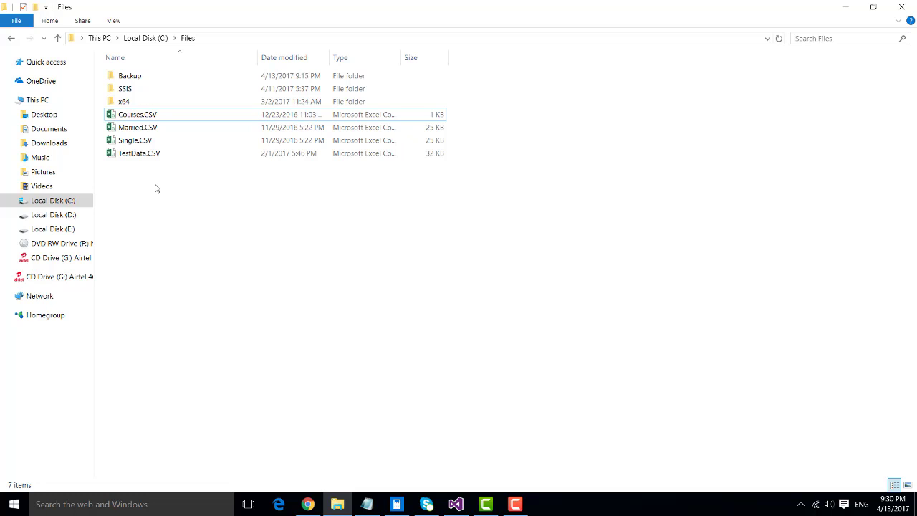
# Switch to Visual Studio and add an Execute Process Task to the package's control flow
pyautogui.click(456, 504)
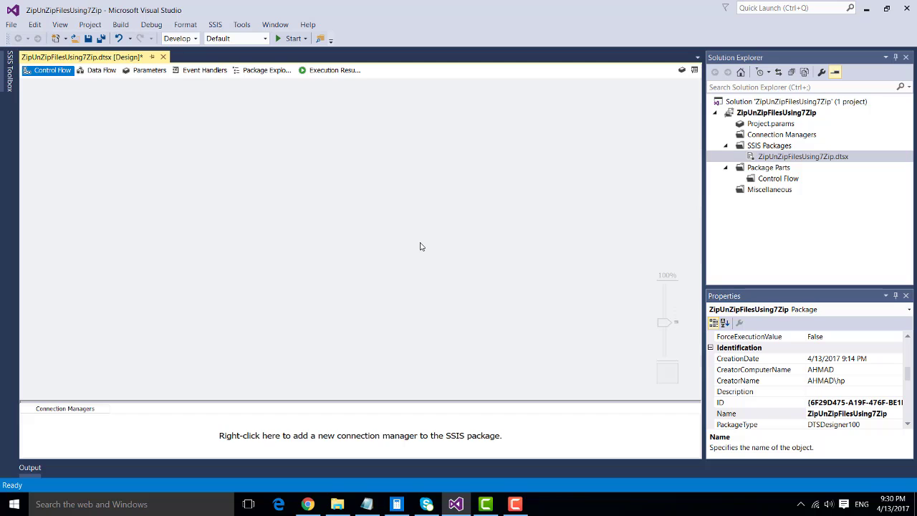
pyautogui.click(10, 72)
pyautogui.moveTo(73, 169); pyautogui.dragTo(317, 151)
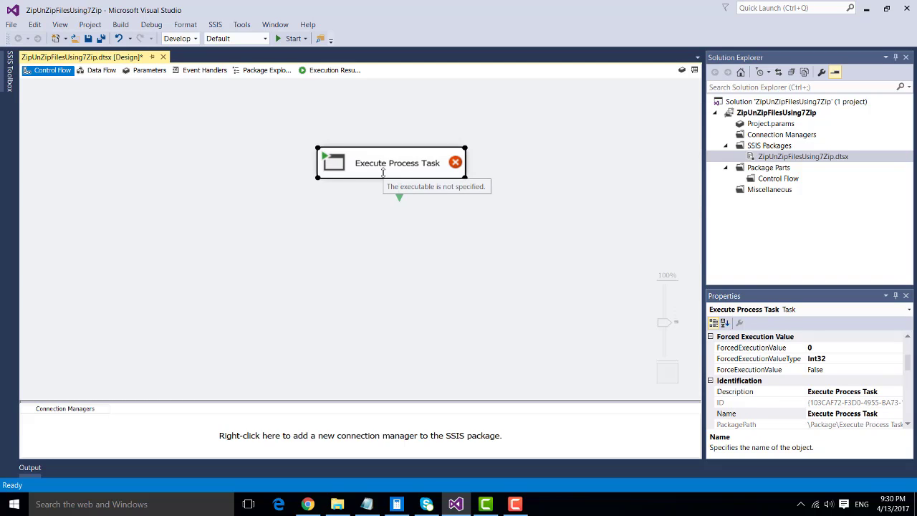
# Rename the Execute Process Task as "Zip a File"
pyautogui.click(384, 171)
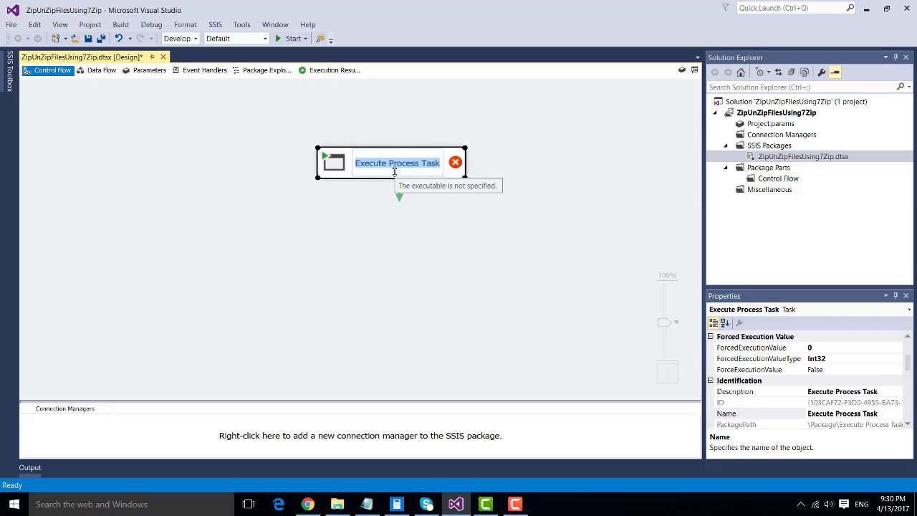
pyautogui.write('Zip a Fi')
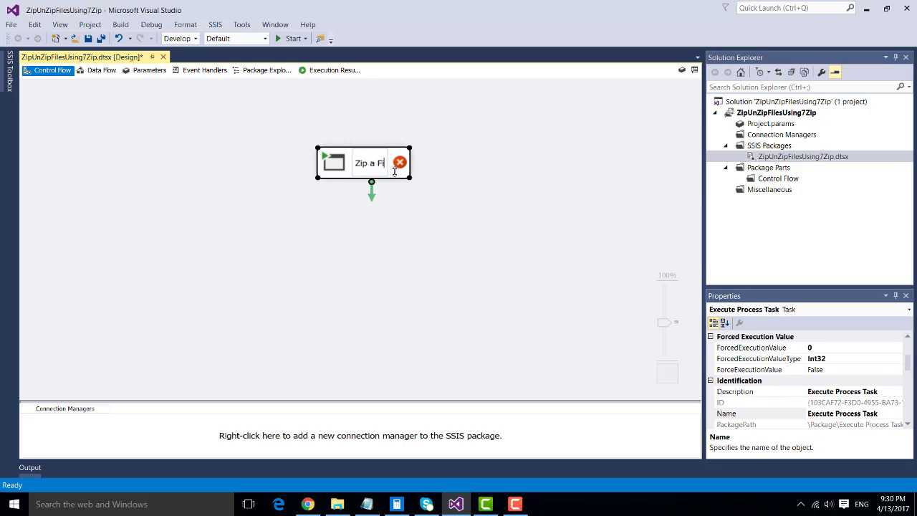
pyautogui.write('le')
pyautogui.press('Return')
pyautogui.click(398, 276)
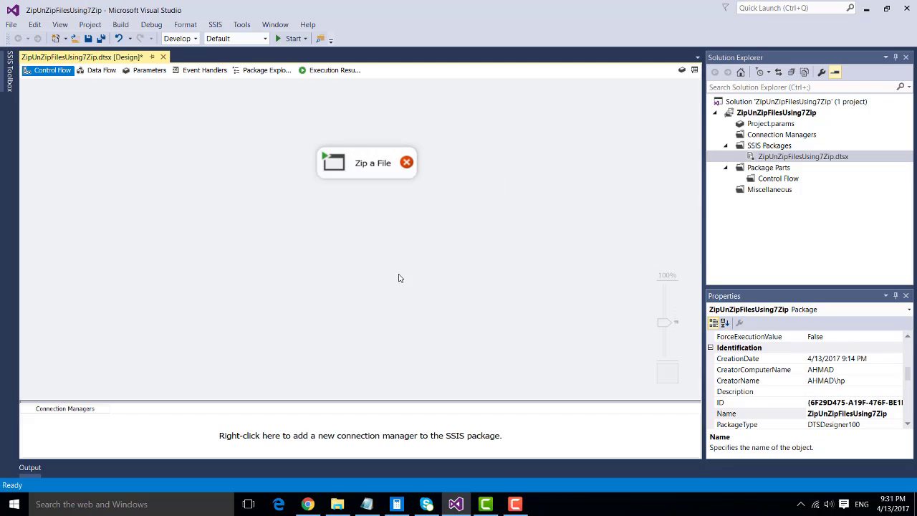
# In the Zip a File task's process settings, set the executable to C:\Files\x64\7za.exe
pyautogui.doubleClick(336, 163)
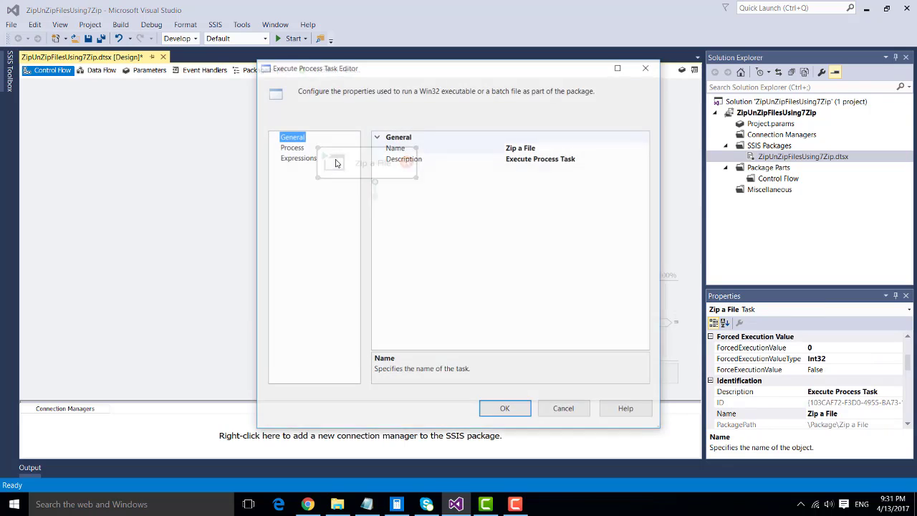
pyautogui.click(291, 147)
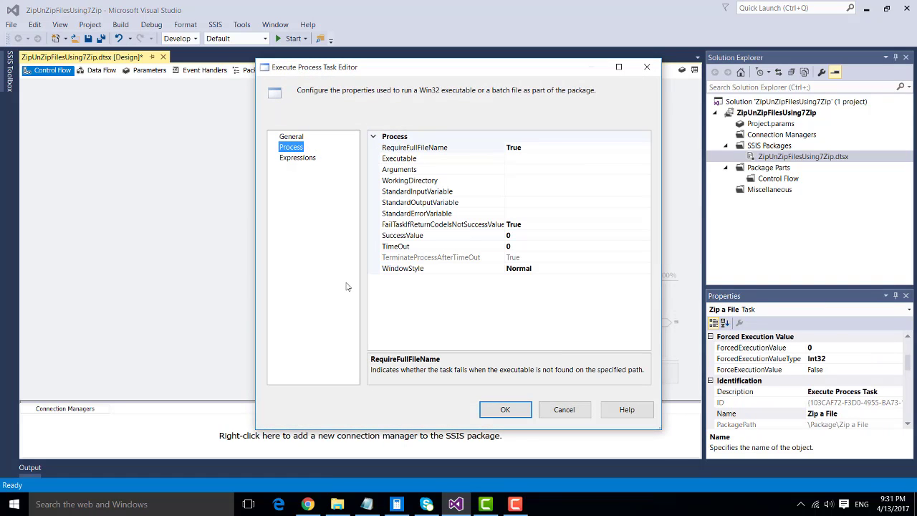
pyautogui.click(599, 157)
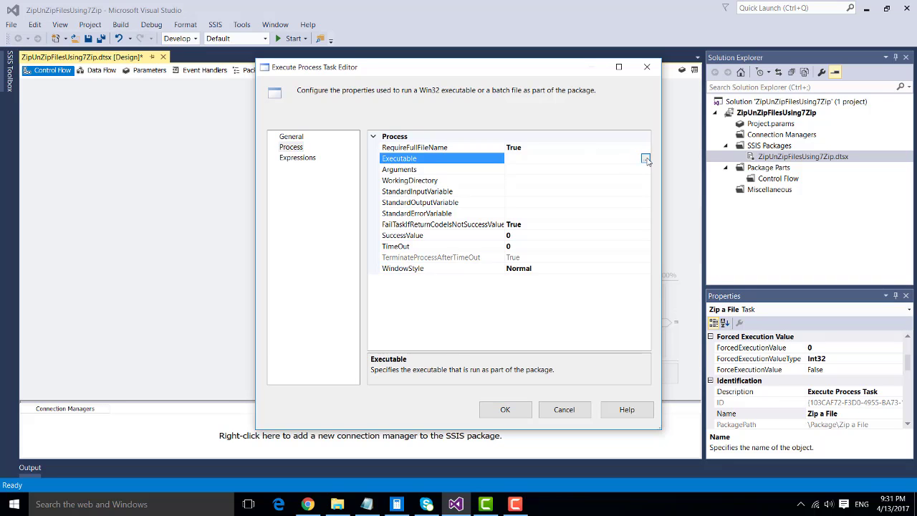
pyautogui.click(645, 159)
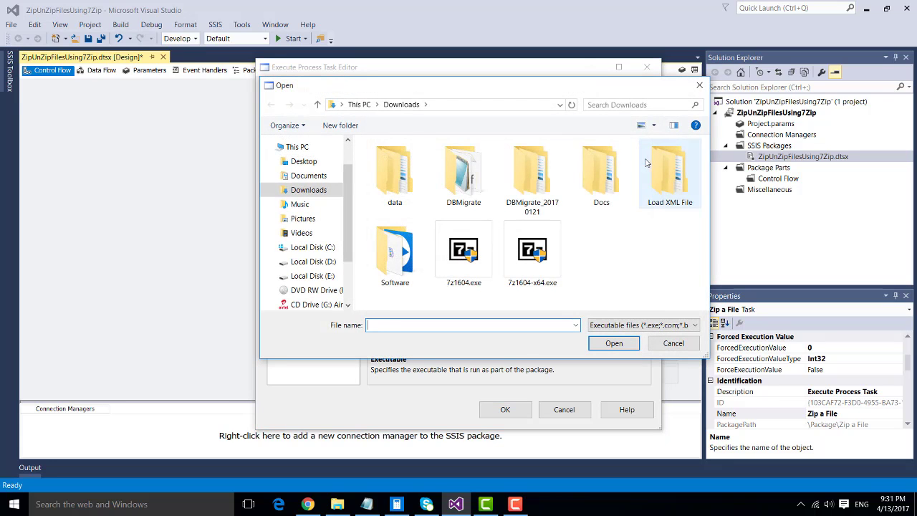
pyautogui.click(301, 247)
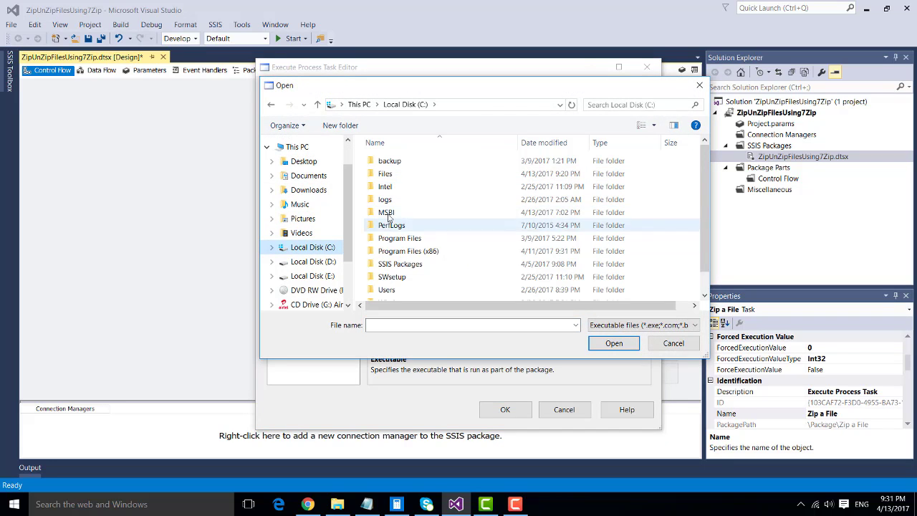
pyautogui.doubleClick(394, 179)
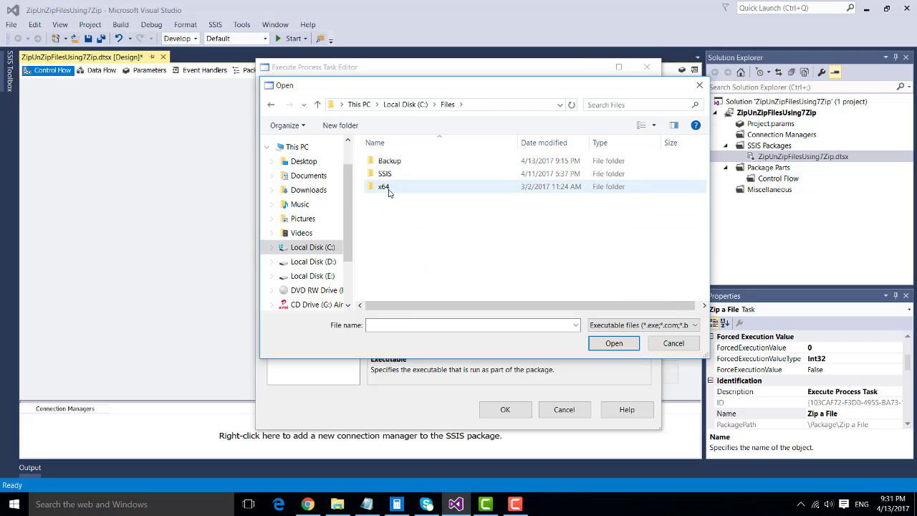
pyautogui.doubleClick(399, 189)
pyautogui.press('Down')
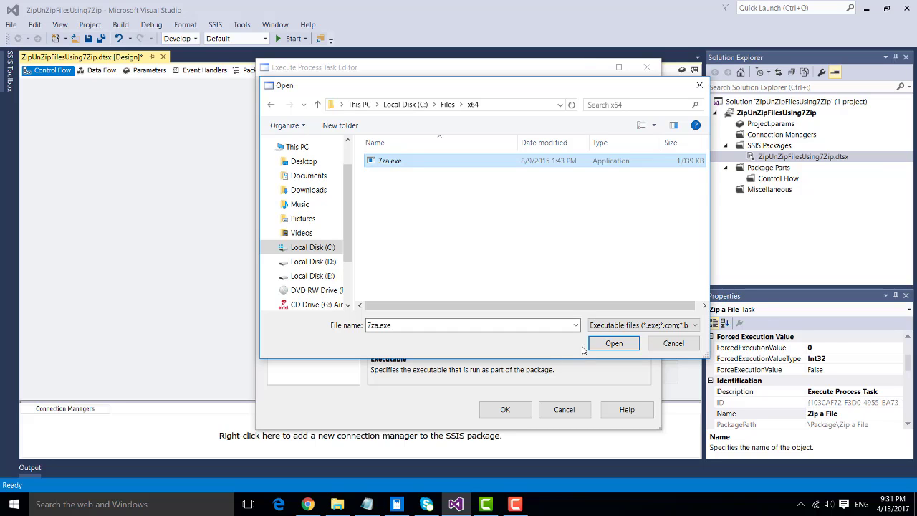
pyautogui.click(608, 344)
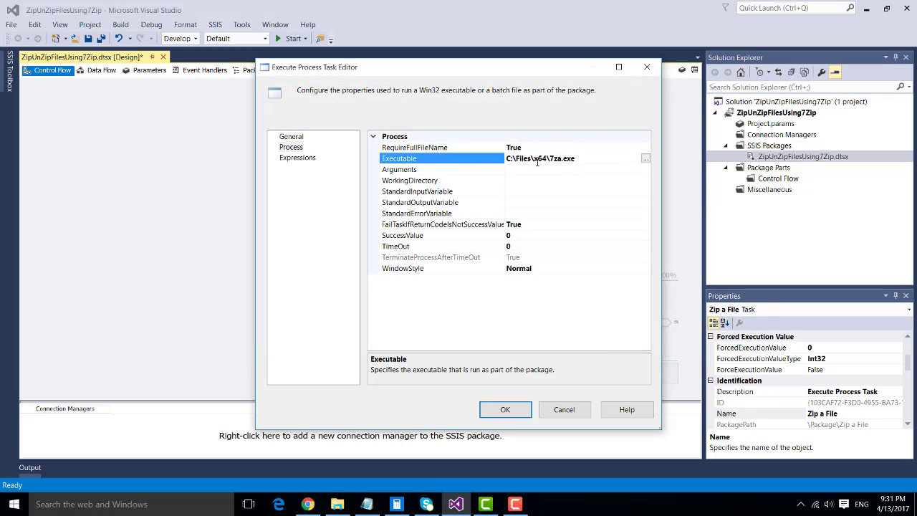
pyautogui.moveTo(581, 159); pyautogui.dragTo(550, 161)
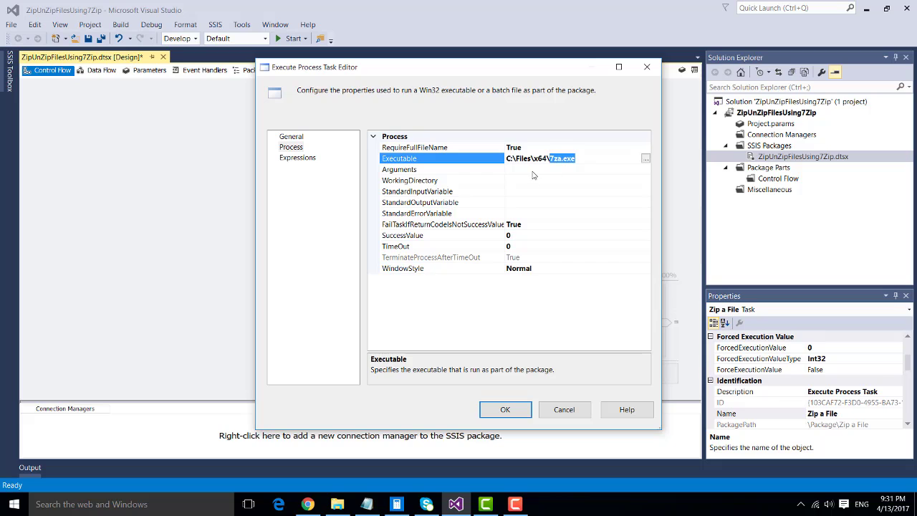
# Set the task's arguments to a -t7z "C:\Files\MyNewZipFile.Zip" "C:\Files\Courses.csv"
pyautogui.click(533, 170)
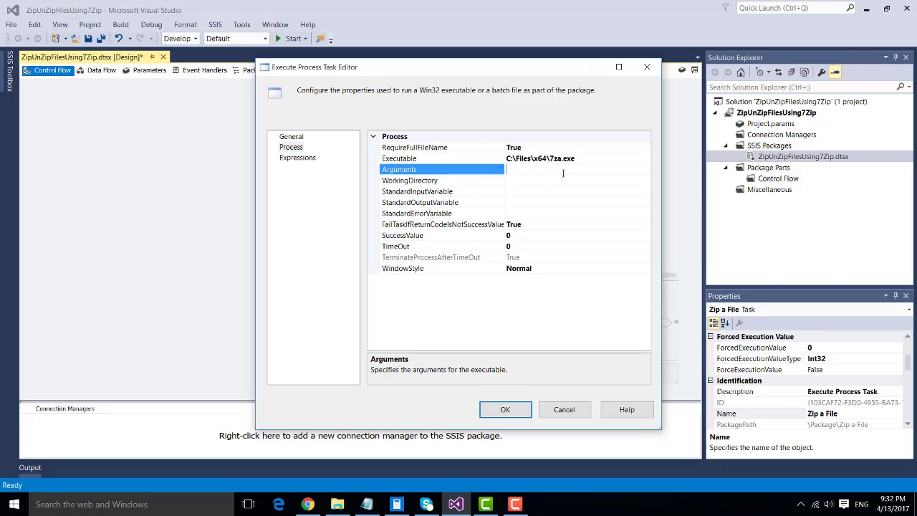
pyautogui.write('a -t')
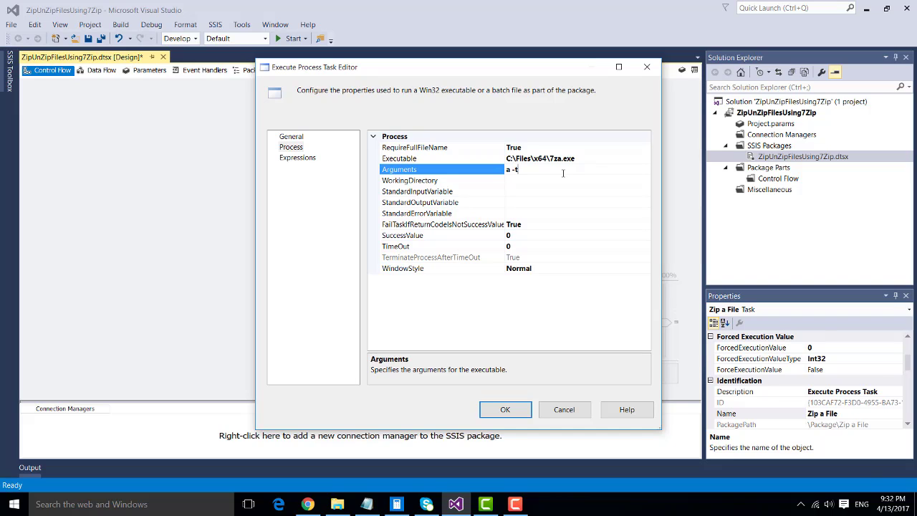
pyautogui.write('7z """')
pyautogui.write('C:\\Files\\MyNewZipFile.Zip" ""')
pyautogui.press('BackSpace')
pyautogui.write('C:\\Files\\')
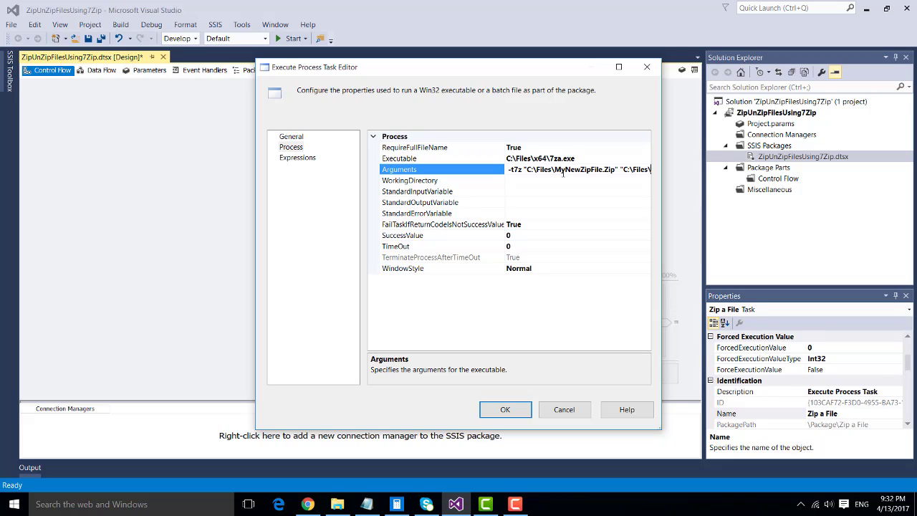
pyautogui.write('Cou')
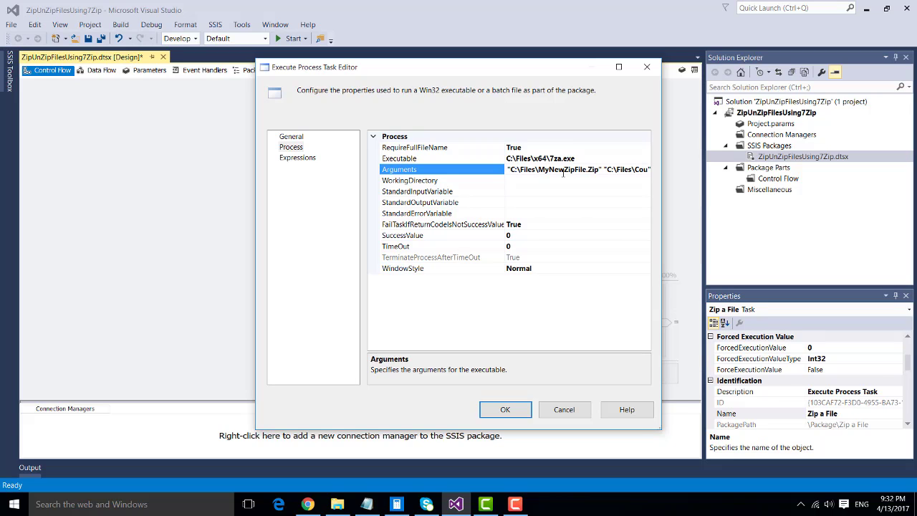
pyautogui.write('rses')
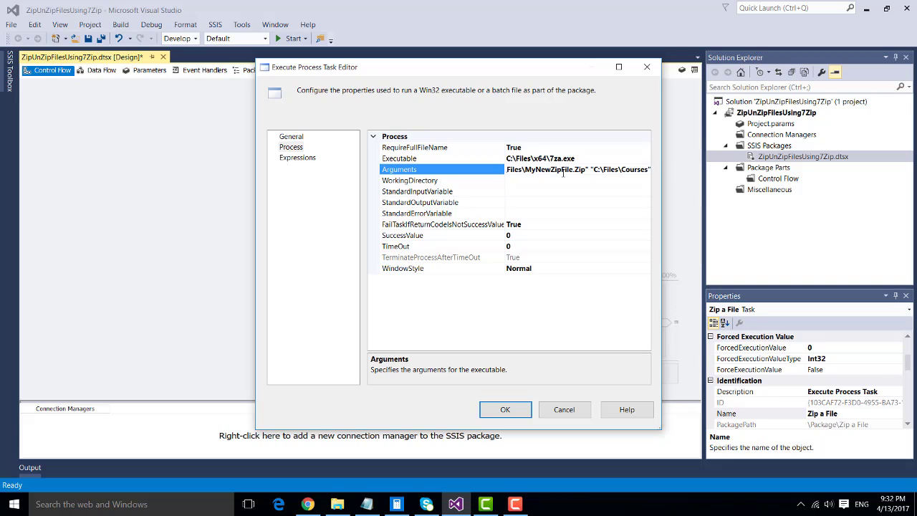
pyautogui.write('".csv')
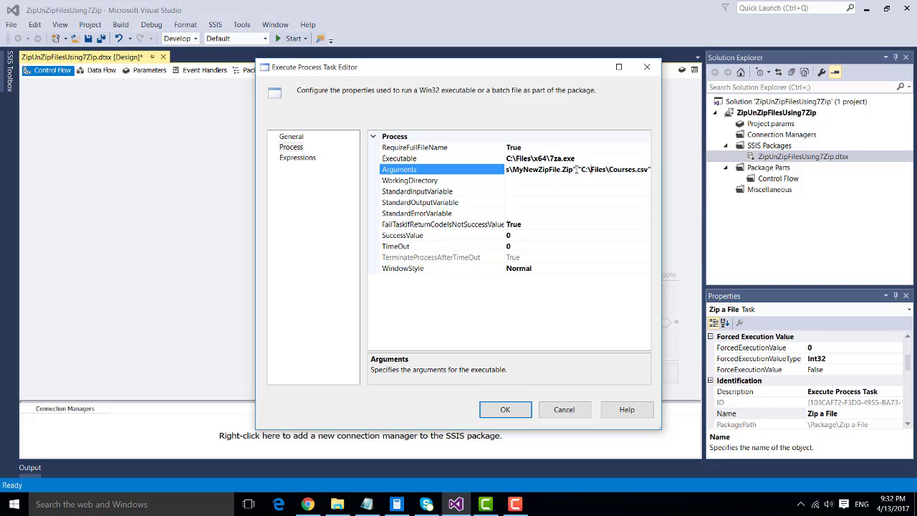
pyautogui.moveTo(579, 169); pyautogui.dragTo(652, 169)
pyautogui.click(581, 172)
pyautogui.moveTo(578, 169); pyautogui.dragTo(521, 169)
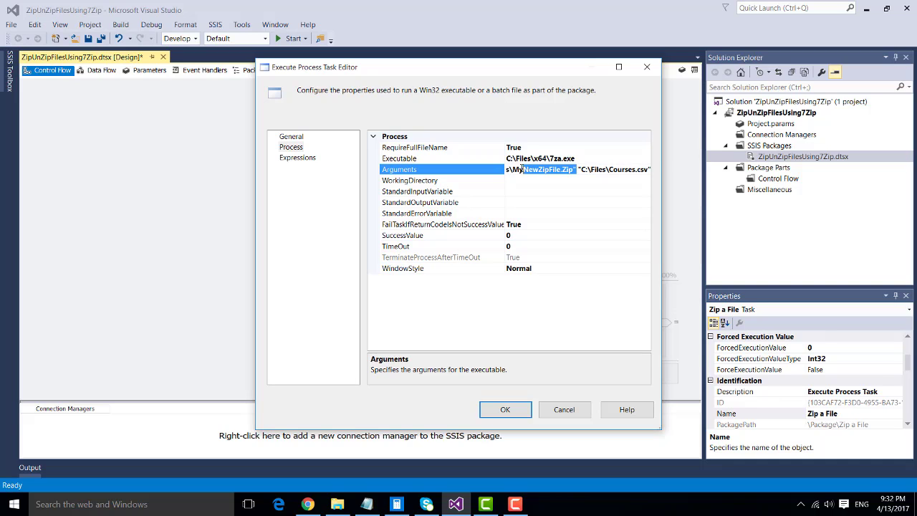
# Browse for the task's working directory and set it to C:\Files
pyautogui.click(513, 179)
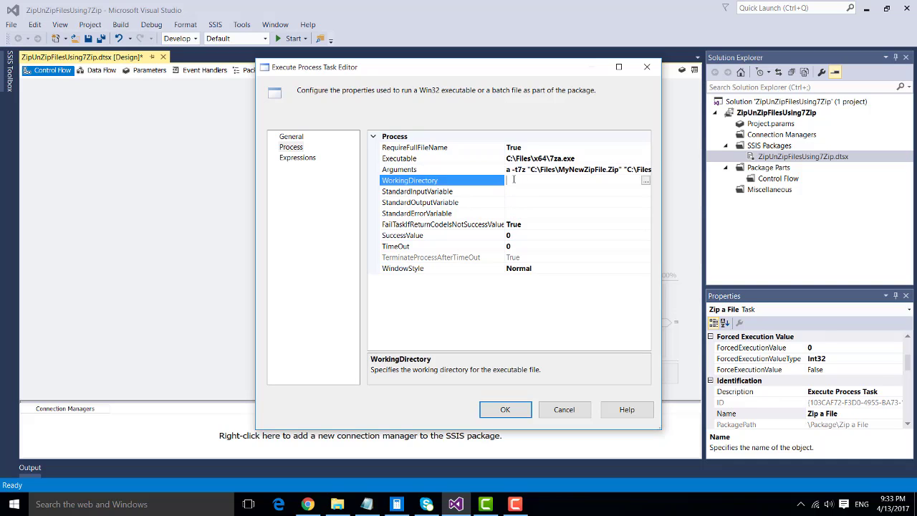
pyautogui.click(646, 180)
pyautogui.click(411, 244)
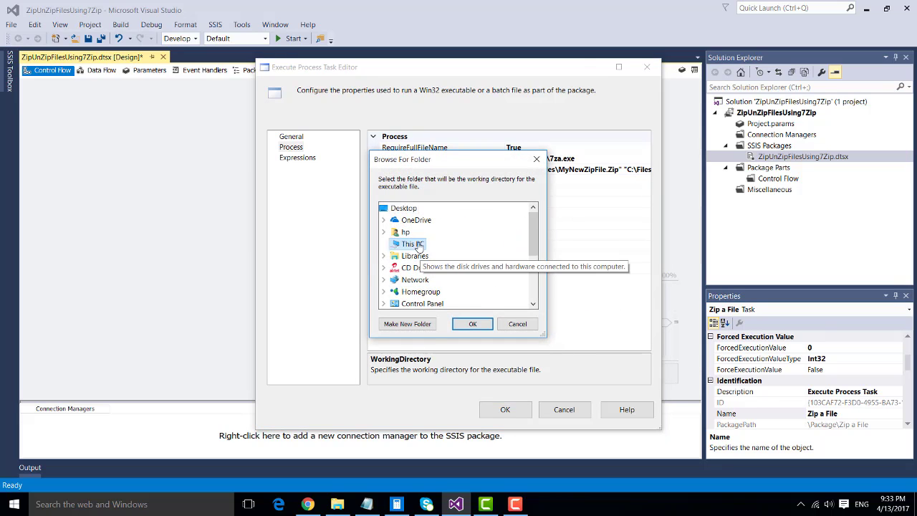
pyautogui.click(434, 256)
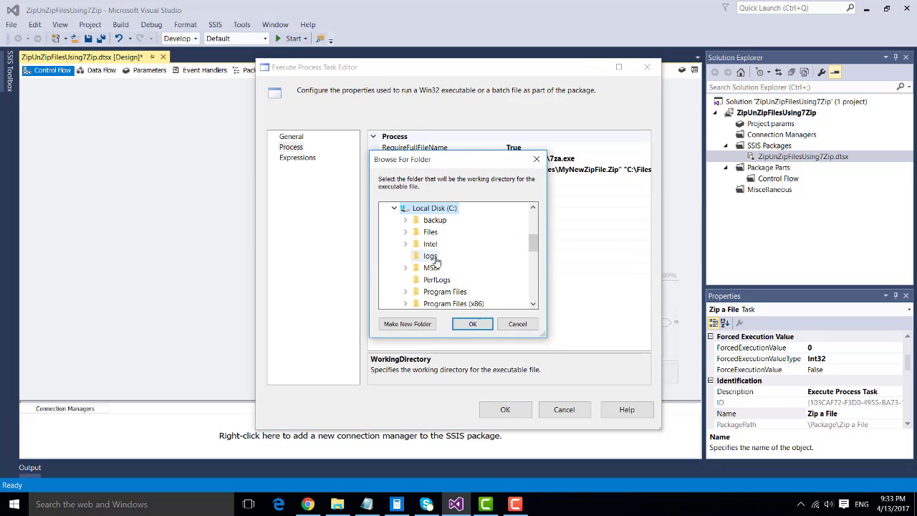
pyautogui.click(430, 232)
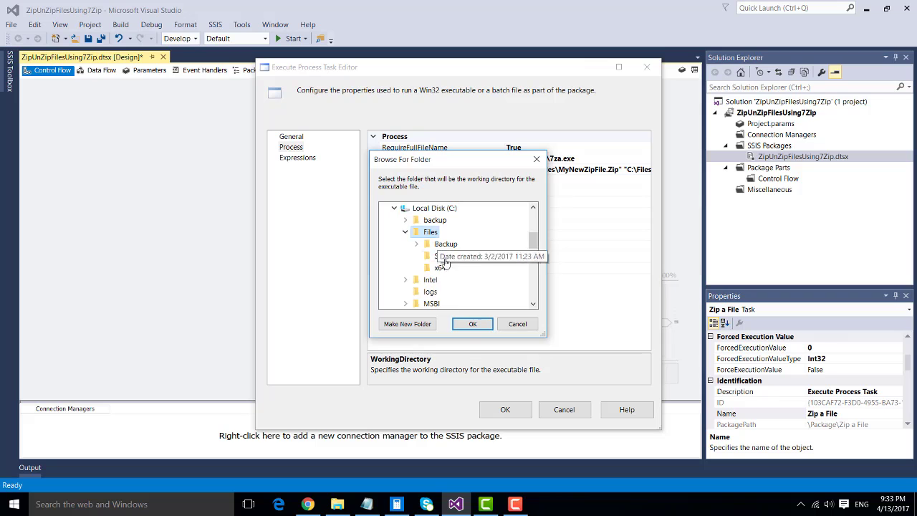
pyautogui.click(462, 326)
pyautogui.click(540, 190)
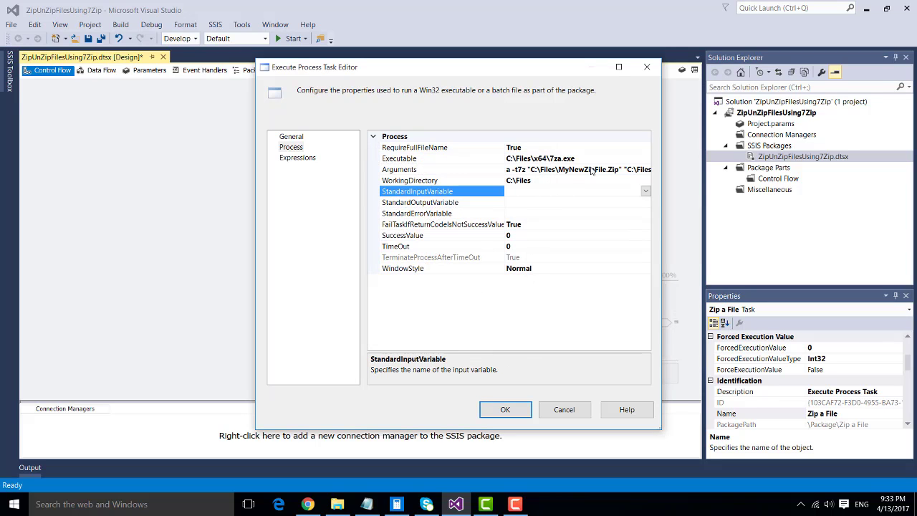
# Review the working directory and executable path in the task's process settings
pyautogui.click(565, 182)
pyautogui.click(532, 195)
pyautogui.click(556, 183)
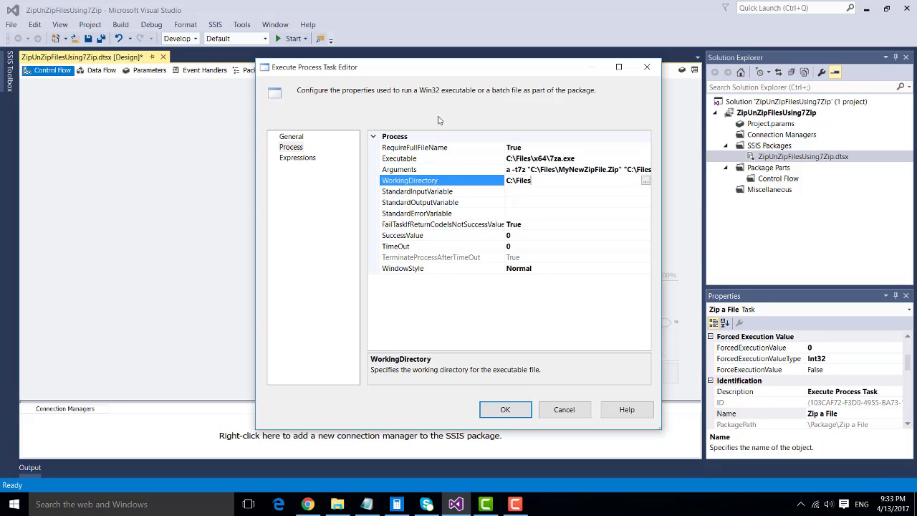
pyautogui.moveTo(473, 70); pyautogui.dragTo(431, 45)
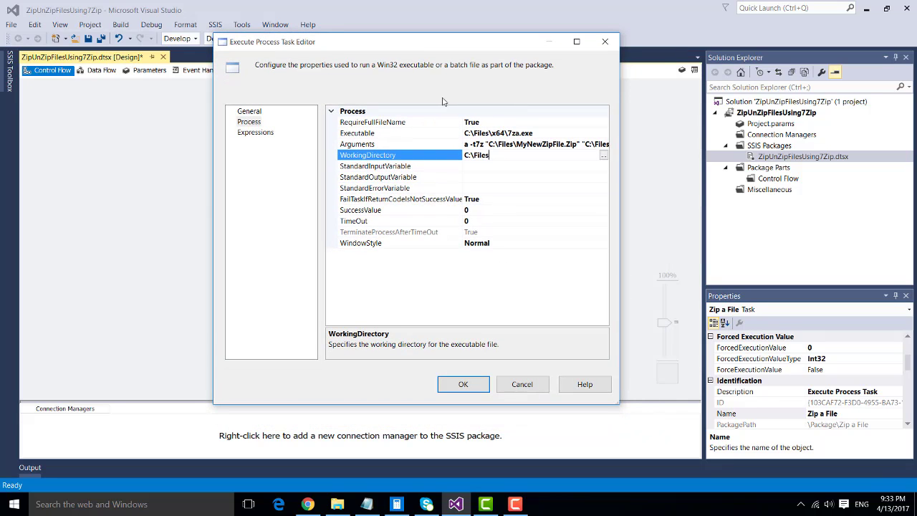
pyautogui.click(545, 133)
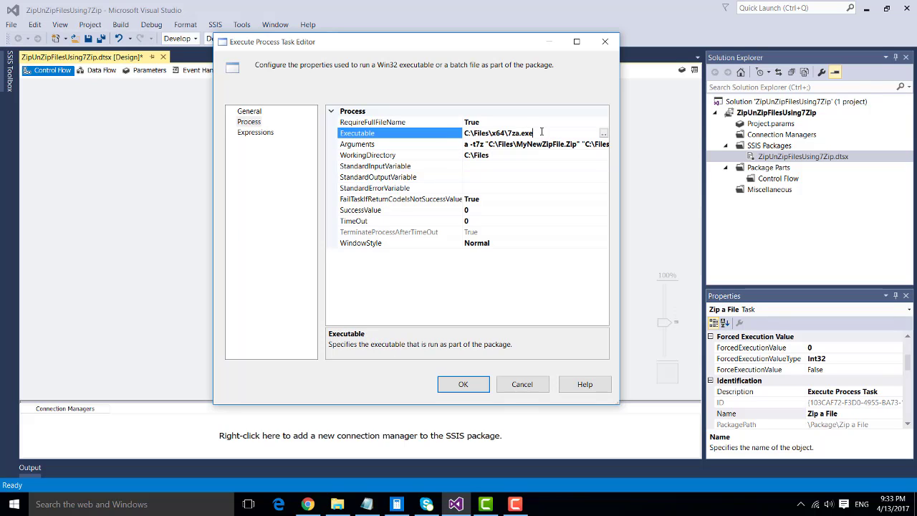
# Review the executable, arguments and working directory in the process settings and accept the Zip a File task's configuration
pyautogui.moveTo(542, 133); pyautogui.dragTo(466, 133)
pyautogui.click(491, 145)
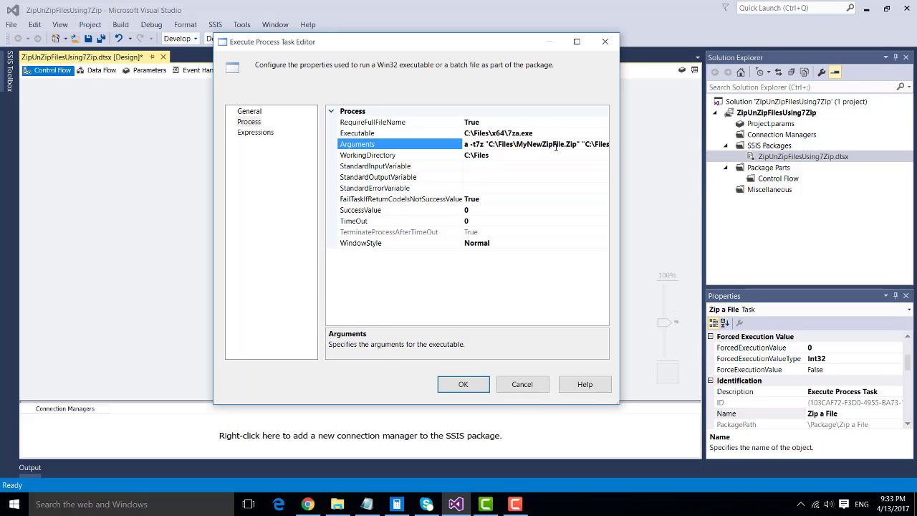
pyautogui.click(513, 155)
pyautogui.click(530, 144)
pyautogui.moveTo(465, 143); pyautogui.dragTo(589, 144)
pyautogui.hotkey('ctrl', 'a')
pyautogui.hotkey('ctrl', 'x')
pyautogui.hotkey('ctrl', 'v')
pyautogui.press('Home')
pyautogui.click(525, 154)
pyautogui.click(521, 143)
pyautogui.click(463, 386)
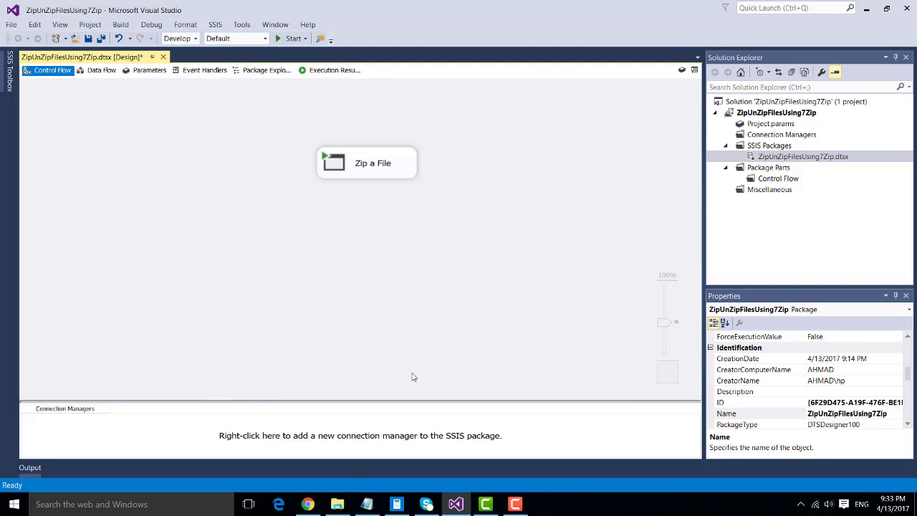
# Switch to File Explorer and check the source file Courses.CSV in C:\Files
pyautogui.click(337, 504)
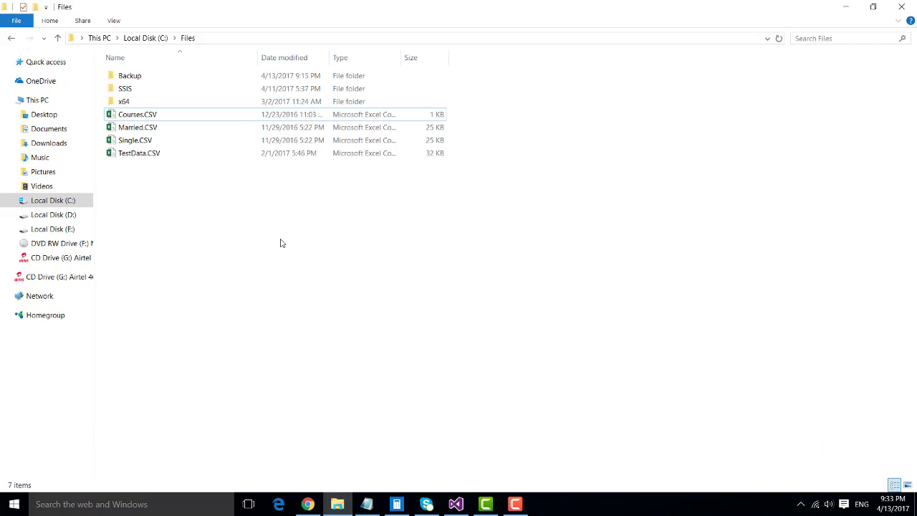
pyautogui.click(141, 116)
pyautogui.click(141, 117)
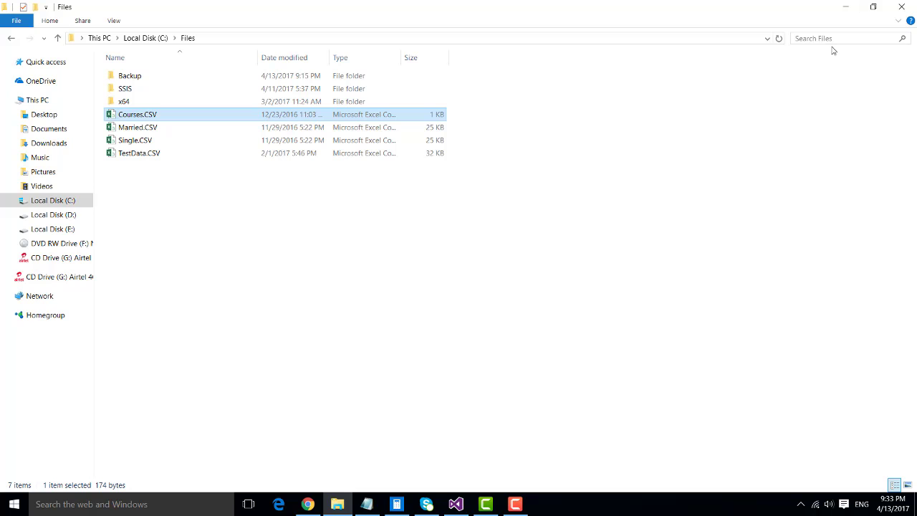
pyautogui.click(845, 8)
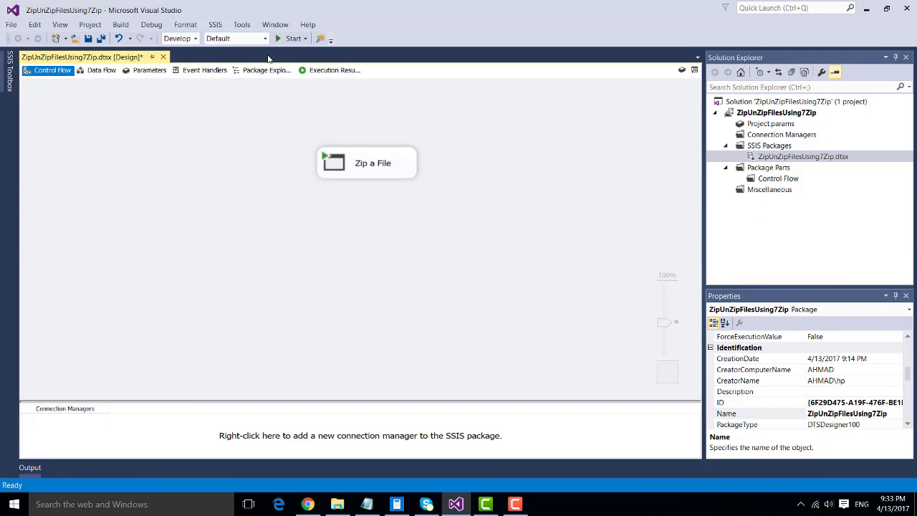
# Run the package and check C:\Files in File Explorer for MyNewZipFile.Zip
pyautogui.click(279, 40)
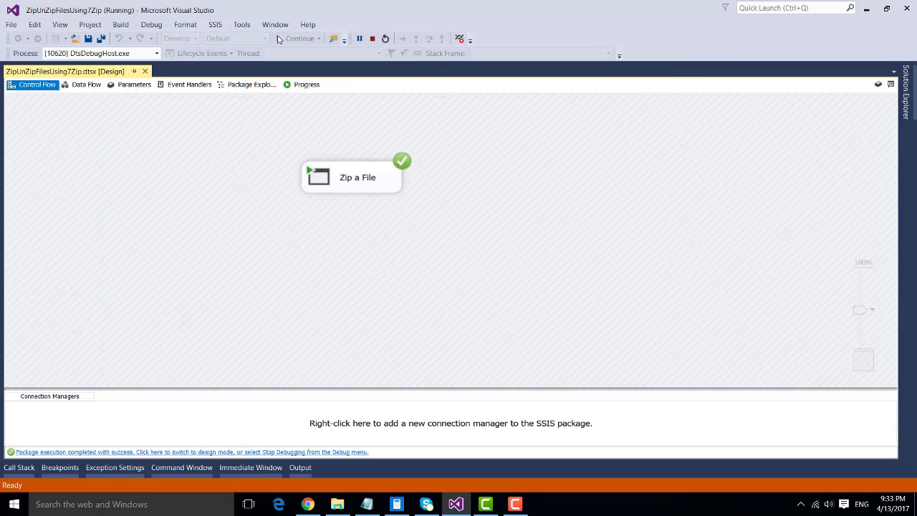
pyautogui.click(337, 504)
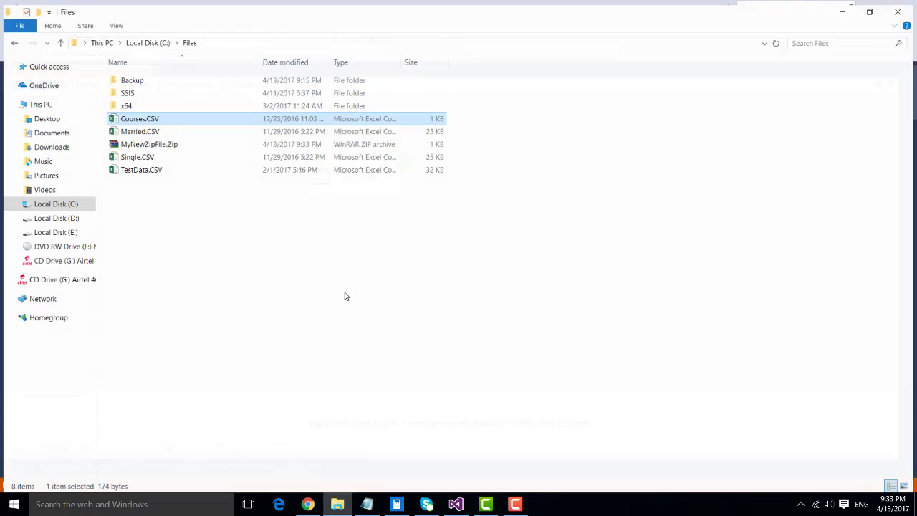
pyautogui.click(138, 141)
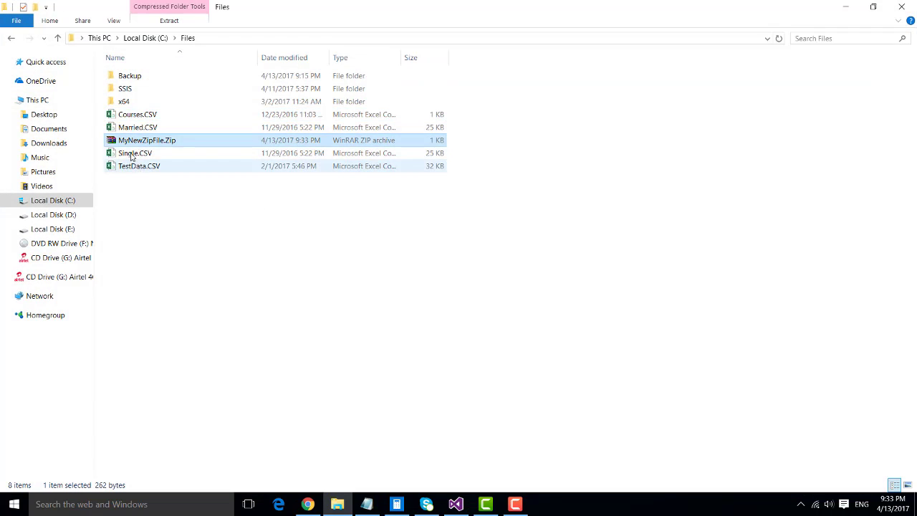
pyautogui.click(136, 153)
# Move MyNewZipFile.Zip from C:\Files to the root of the D: drive and extract its contents there
pyautogui.click(150, 141)
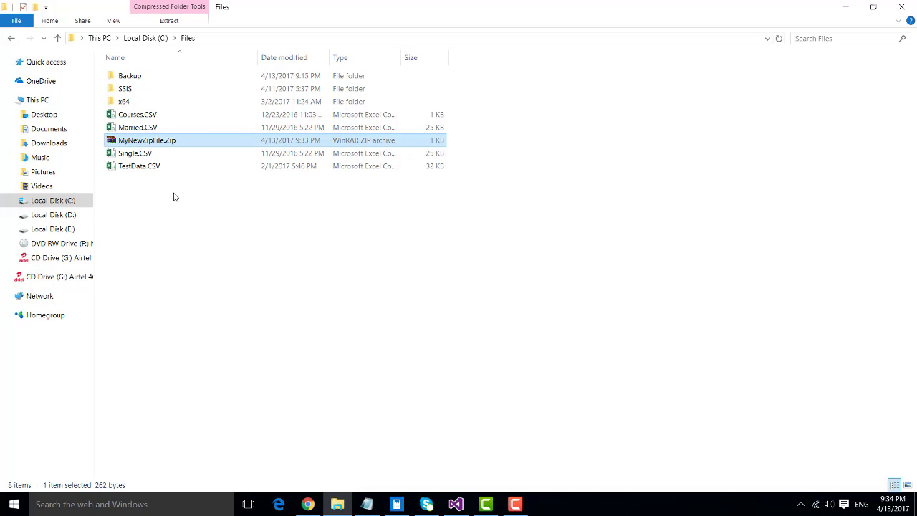
pyautogui.click(64, 216)
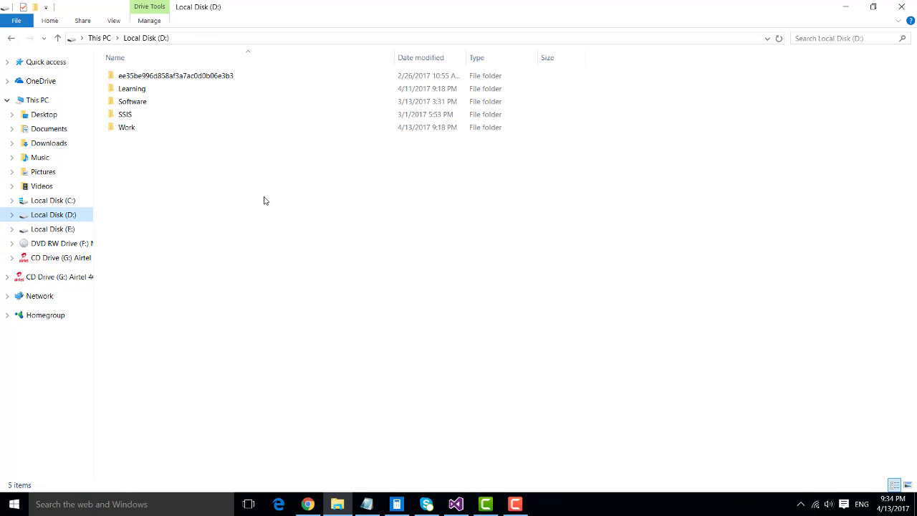
pyautogui.hotkey('ctrl', 'v')
pyautogui.click(122, 152)
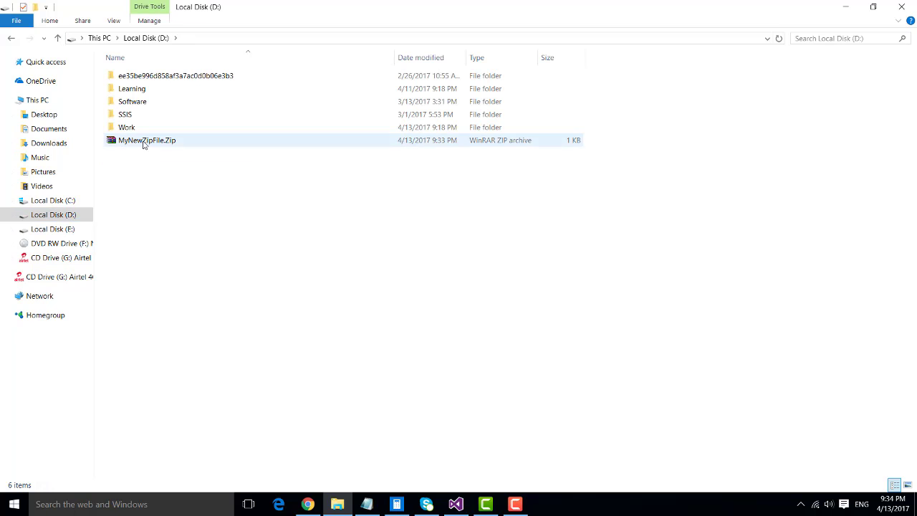
pyautogui.click(144, 142)
pyautogui.rightClick(144, 144)
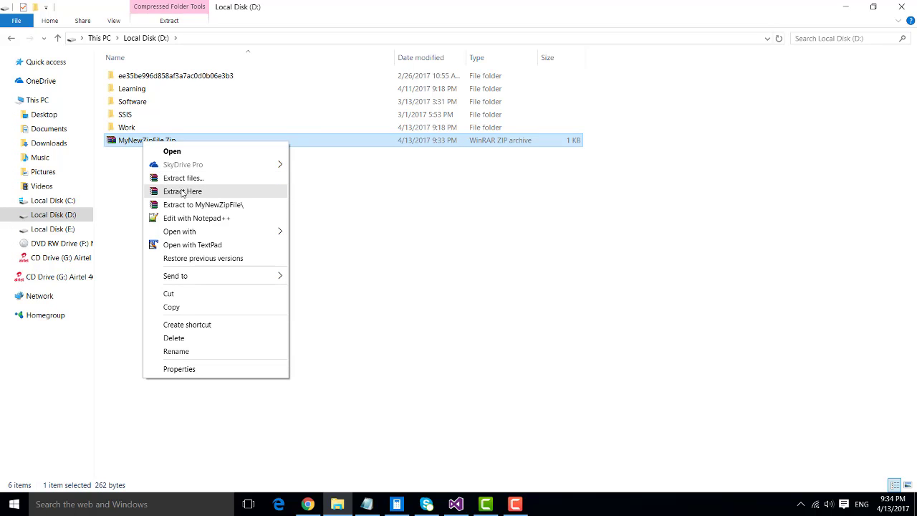
pyautogui.click(182, 192)
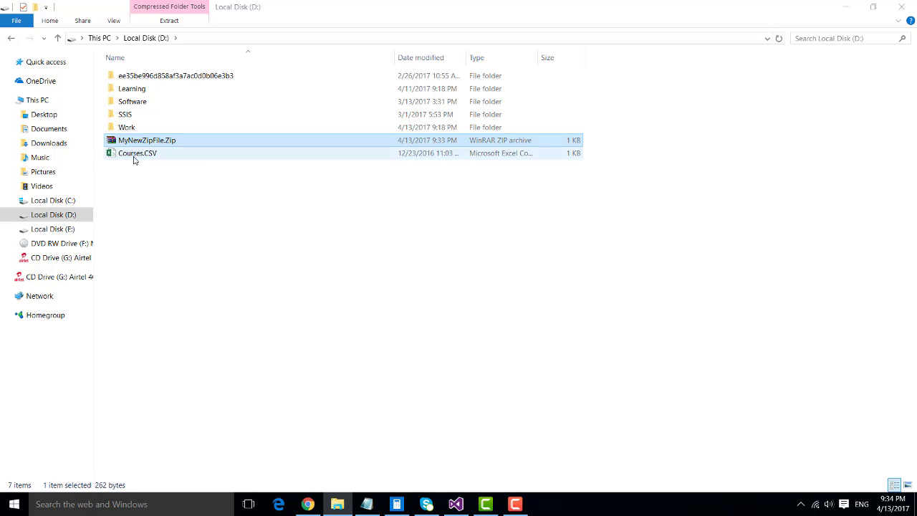
# Delete MyNewZipFile.Zip and the extracted Courses.CSV from the D: drive
pyautogui.click(134, 157)
pyautogui.moveTo(139, 184); pyautogui.dragTo(136, 143)
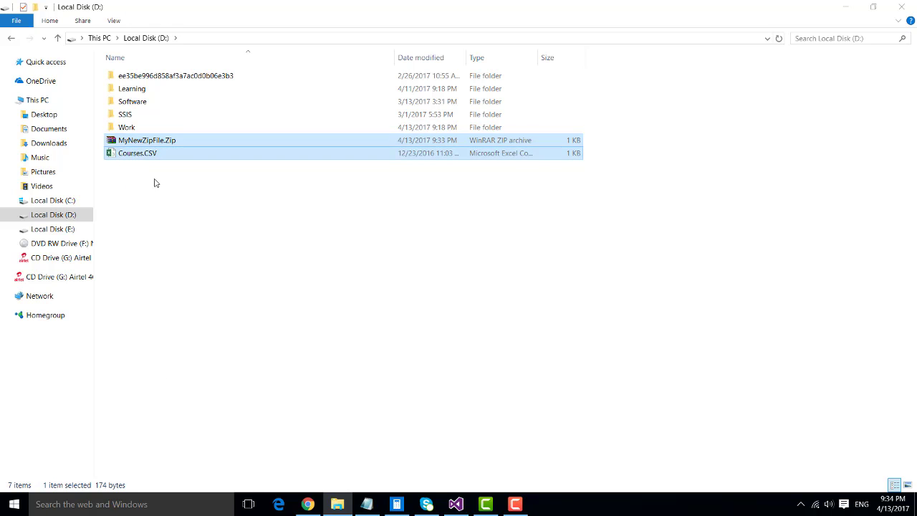
pyautogui.click(153, 180)
pyautogui.moveTo(148, 178); pyautogui.dragTo(132, 139)
pyautogui.click(132, 140)
pyautogui.moveTo(151, 180); pyautogui.dragTo(132, 141)
pyautogui.click(132, 140)
pyautogui.click(127, 154)
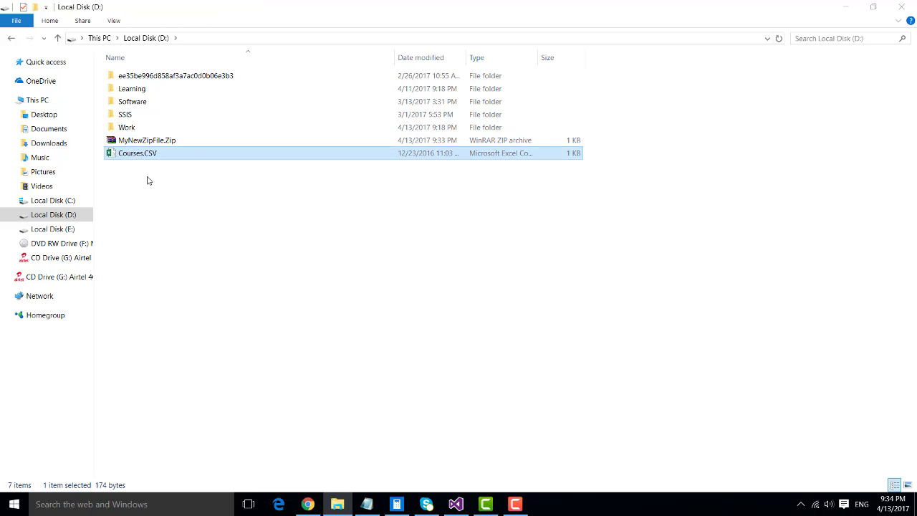
pyautogui.moveTo(146, 180); pyautogui.dragTo(138, 141)
pyautogui.press('Delete')
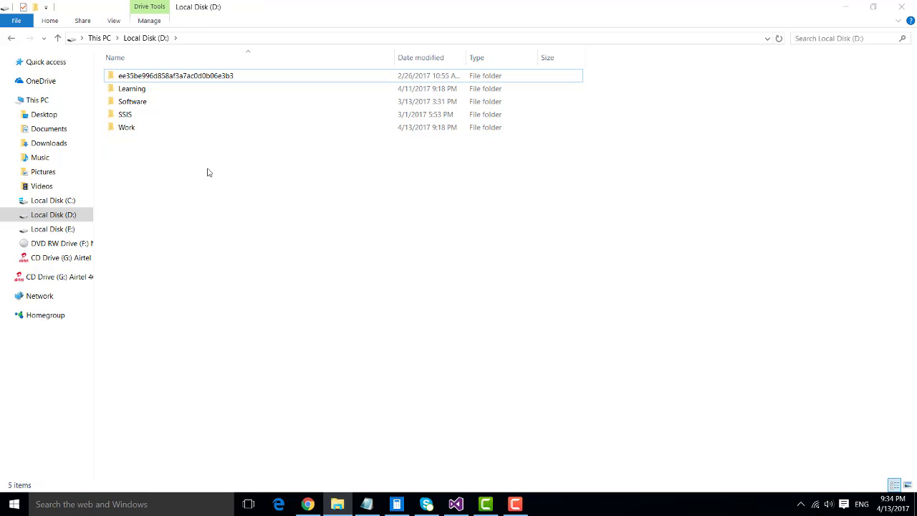
# Go back to C:\Files in File Explorer and examine the group of CSV files stored there
pyautogui.click(342, 505)
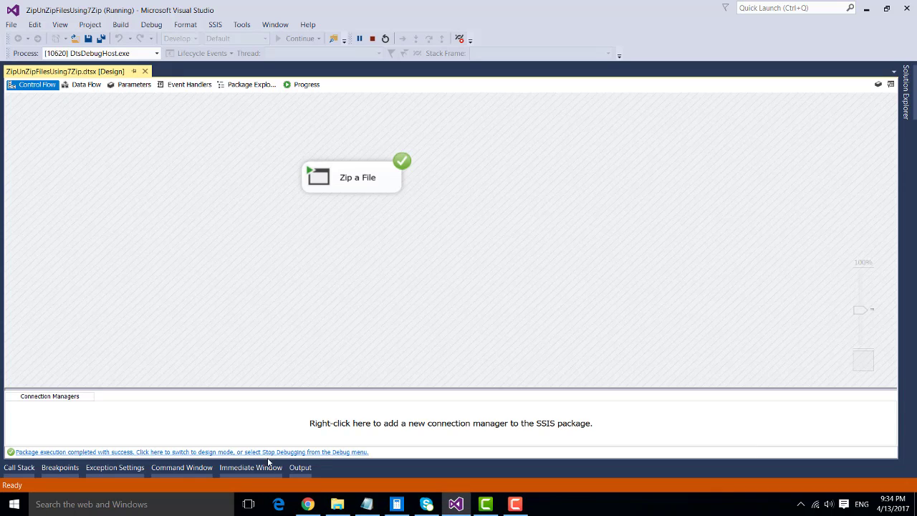
pyautogui.click(337, 504)
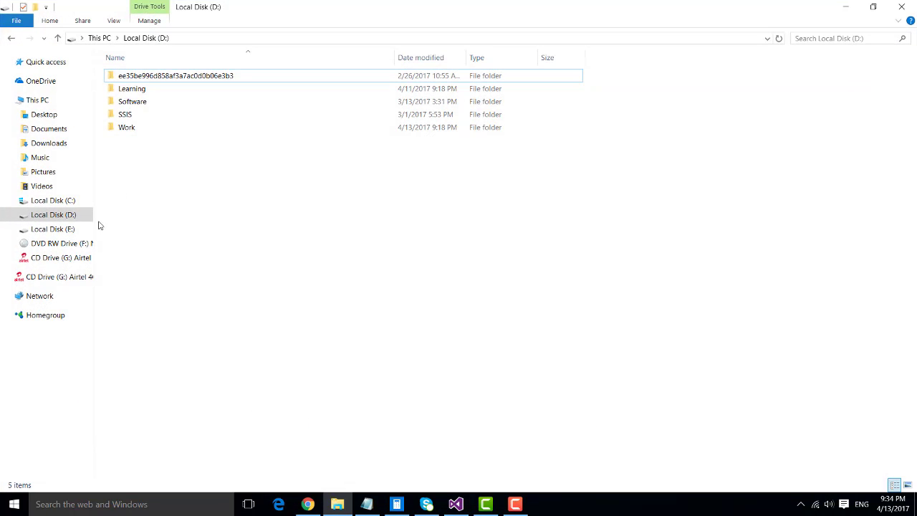
pyautogui.click(53, 201)
pyautogui.doubleClick(127, 89)
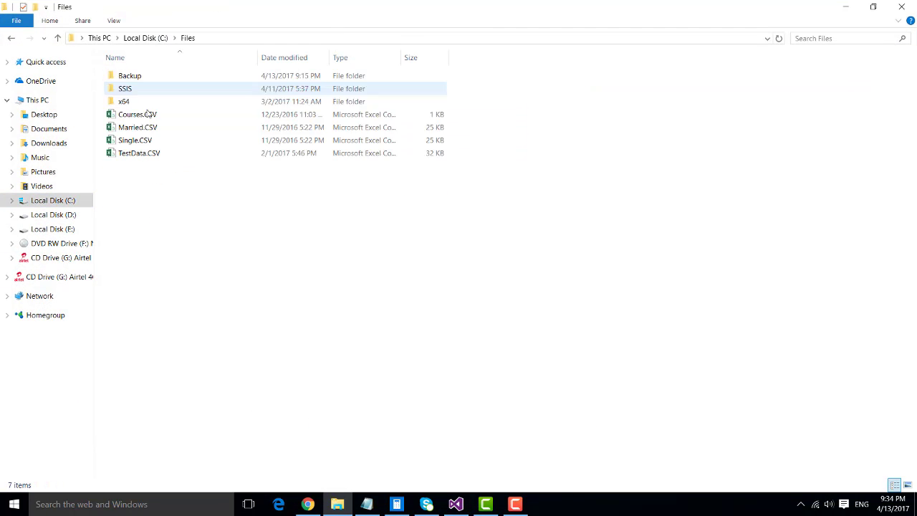
pyautogui.moveTo(156, 185); pyautogui.dragTo(134, 109)
pyautogui.moveTo(158, 193); pyautogui.dragTo(124, 110)
pyautogui.click(223, 190)
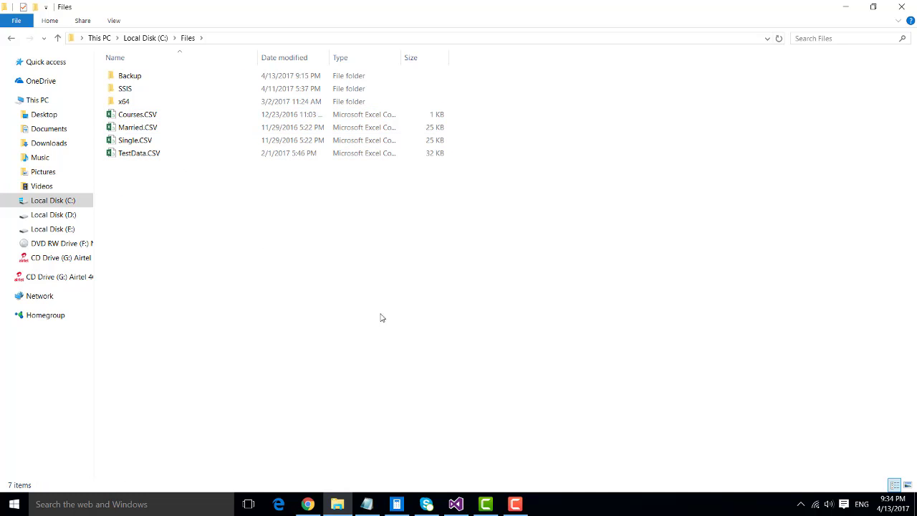
# Switch to Visual Studio, stop the package run and open the Zip a File task's process settings
pyautogui.click(455, 503)
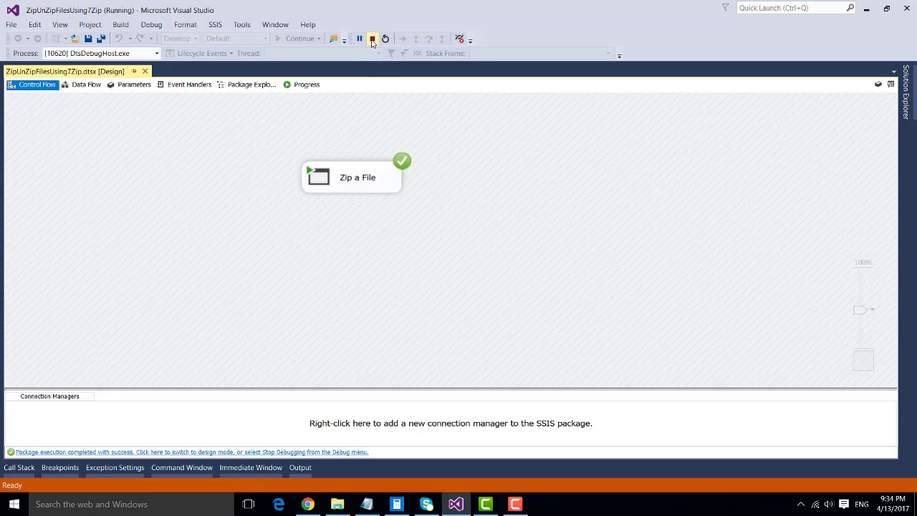
pyautogui.rightClick(387, 163)
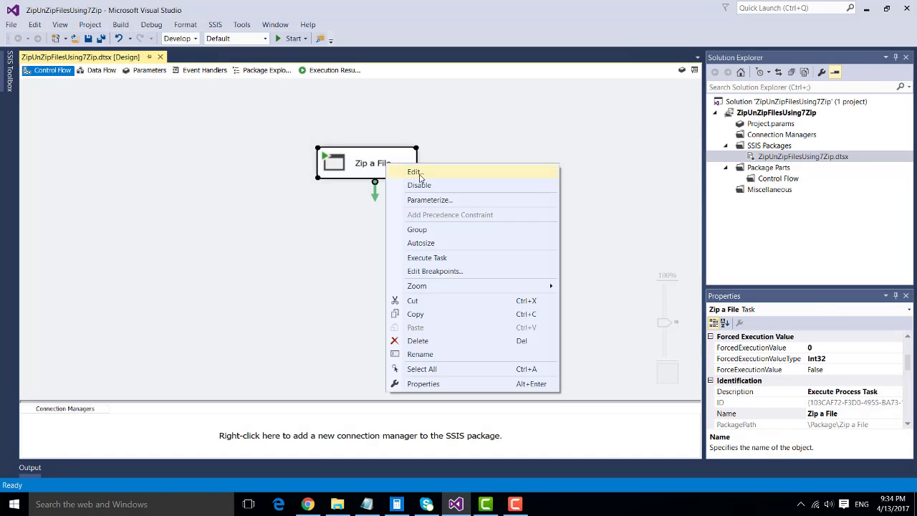
pyautogui.click(420, 176)
pyautogui.click(287, 150)
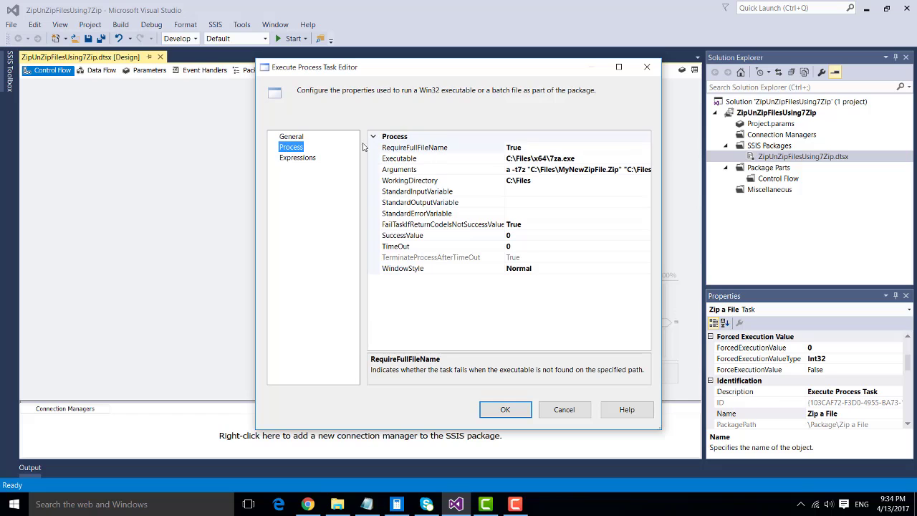
pyautogui.moveTo(471, 66); pyautogui.dragTo(404, 57)
# Change the source path in the task's arguments to "C:\Files\*.csv" and accept the settings
pyautogui.click(540, 161)
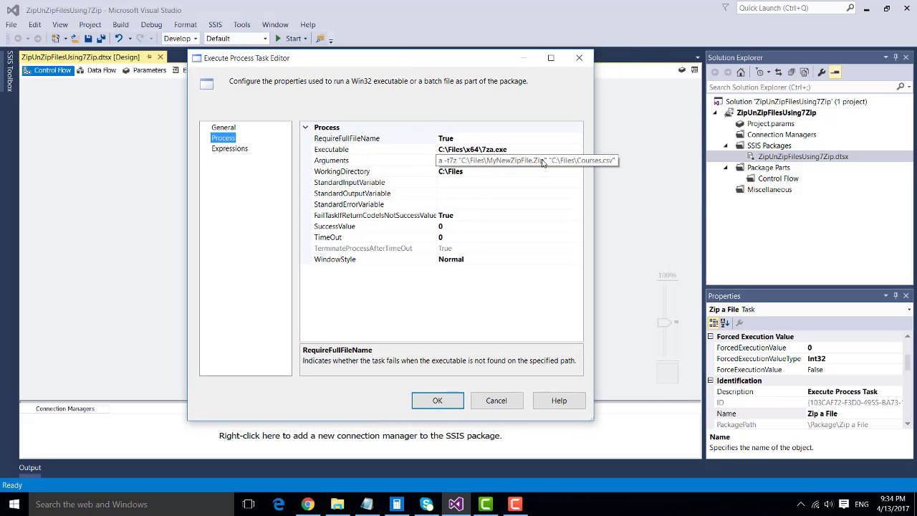
pyautogui.press('End')
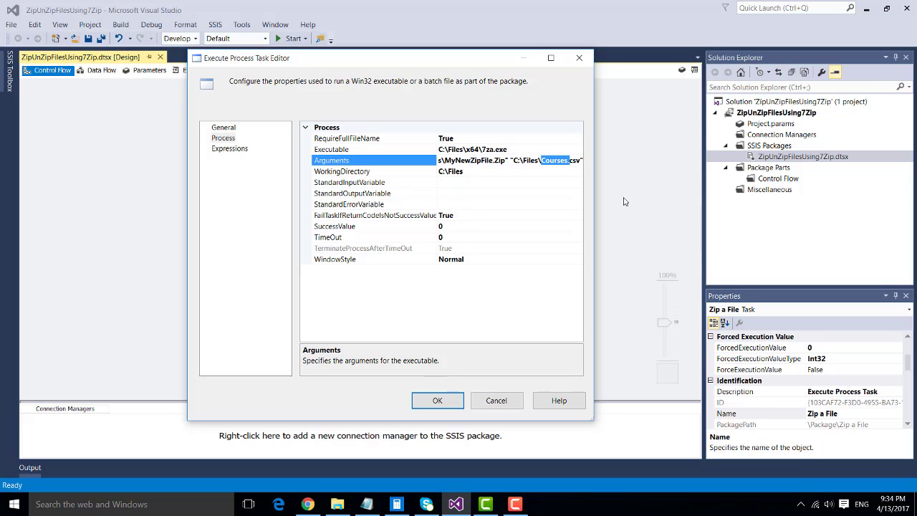
pyautogui.press('BackSpace')
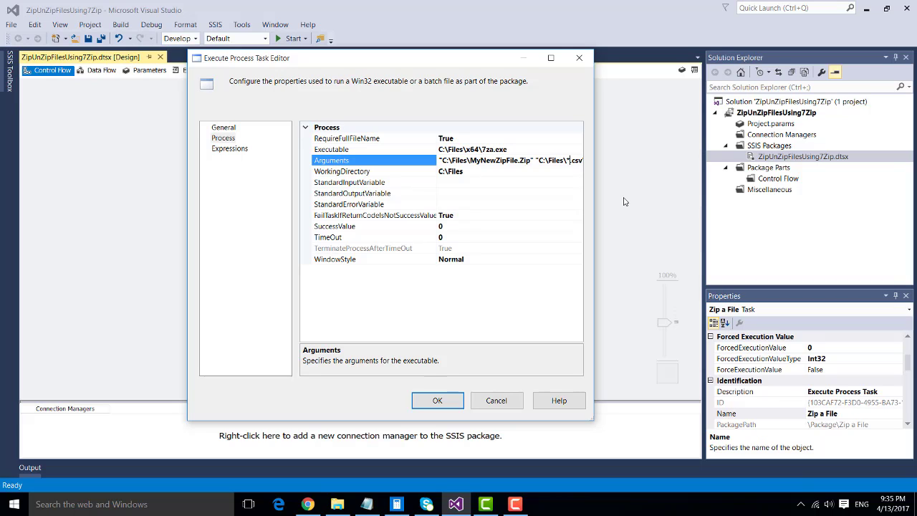
pyautogui.write('"')
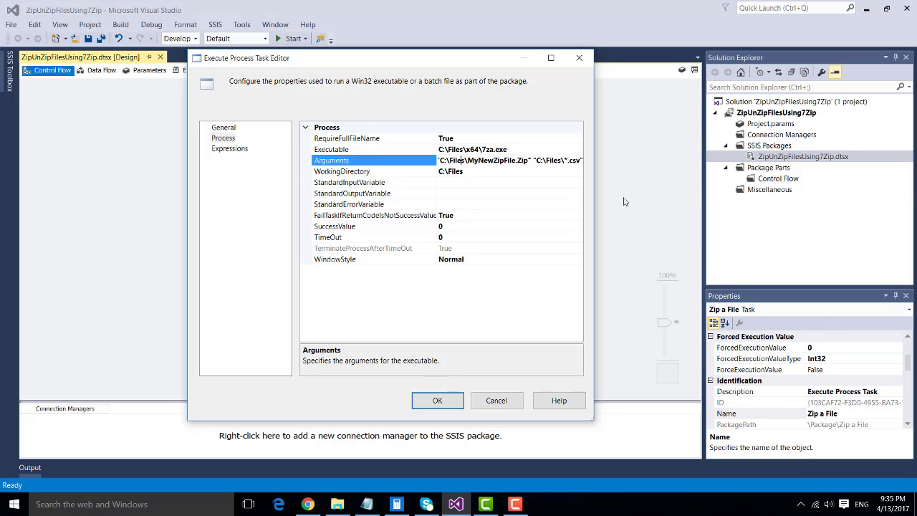
pyautogui.click(437, 400)
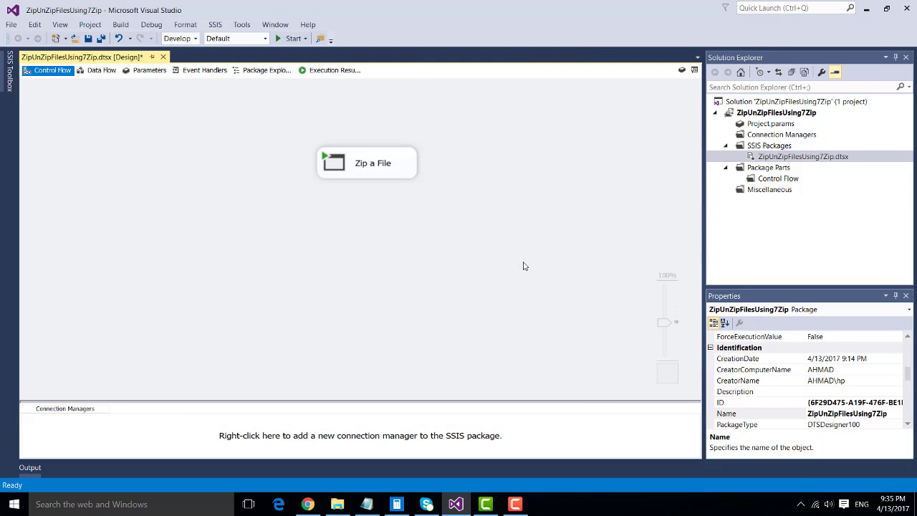
# Run the package with the wildcard arguments and inspect MyNewZipFile.Zip in C:\Files
pyautogui.click(292, 39)
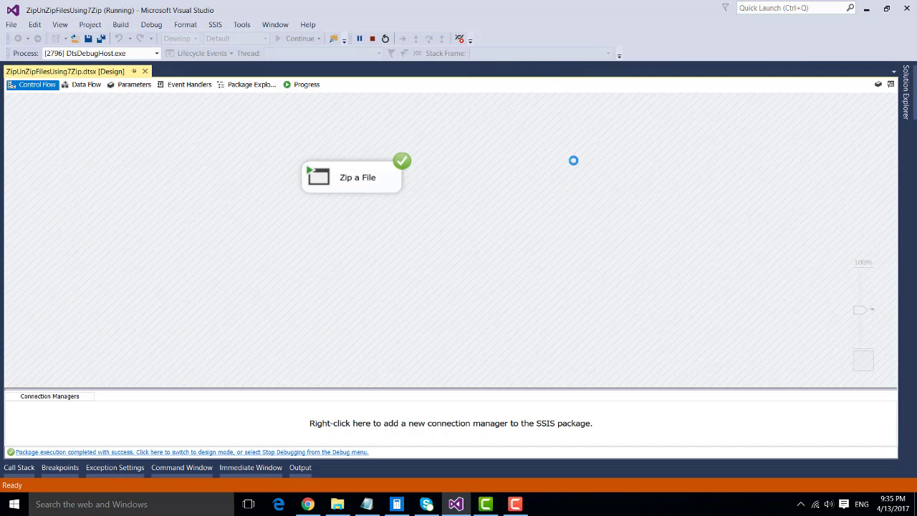
pyautogui.click(336, 504)
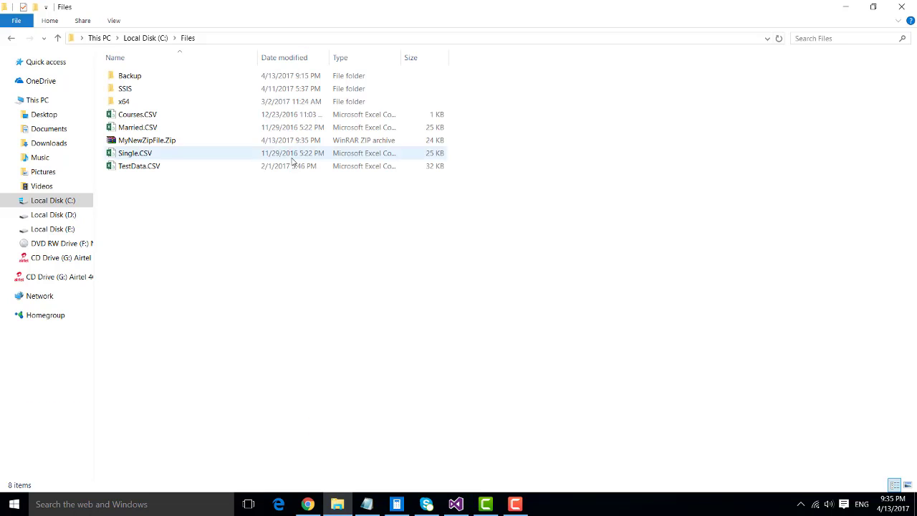
pyautogui.click(152, 140)
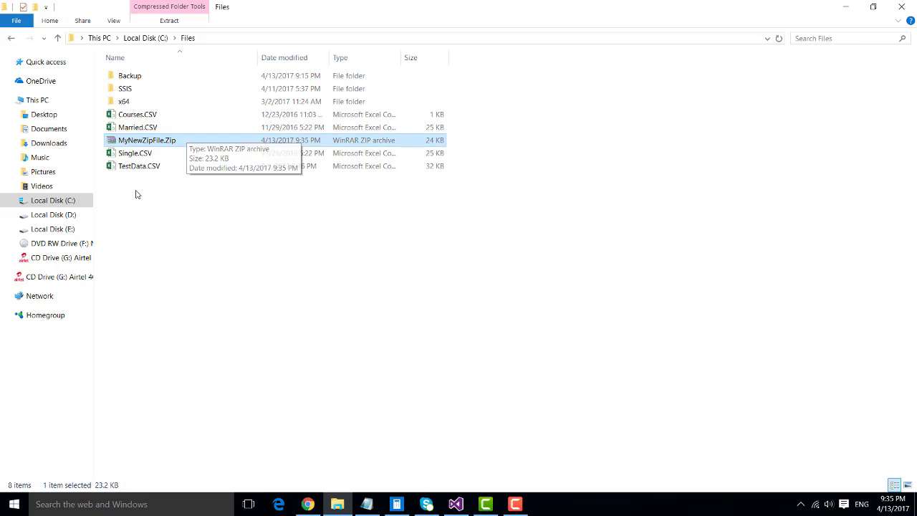
# Move the new MyNewZipFile.Zip to the D: drive and extract all its files there
pyautogui.click(61, 215)
pyautogui.hotkey('ctrl', 'v')
pyautogui.rightClick(162, 142)
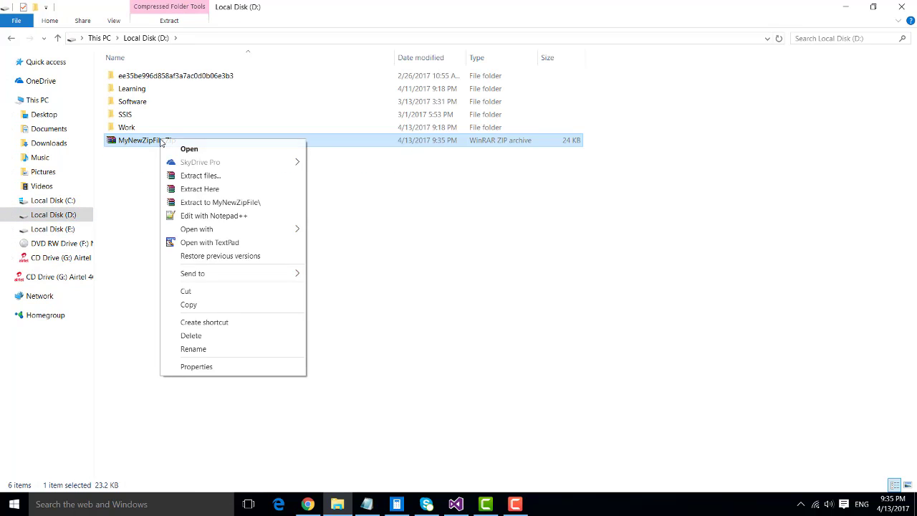
pyautogui.click(179, 188)
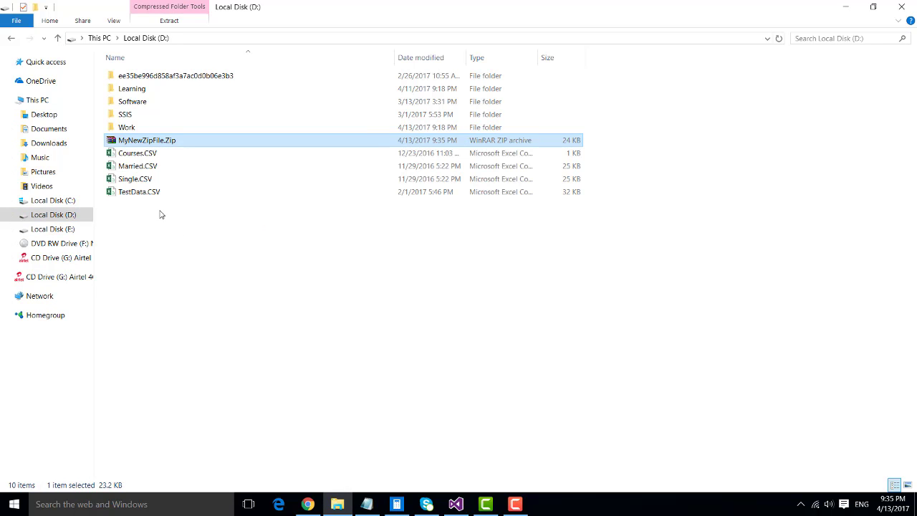
# Delete MyNewZipFile.Zip and all the extracted CSV files from the D: drive and switch back to Visual Studio
pyautogui.moveTo(159, 236); pyautogui.dragTo(132, 153)
pyautogui.click(156, 248)
pyautogui.moveTo(151, 236); pyautogui.dragTo(124, 142)
pyautogui.press('Delete')
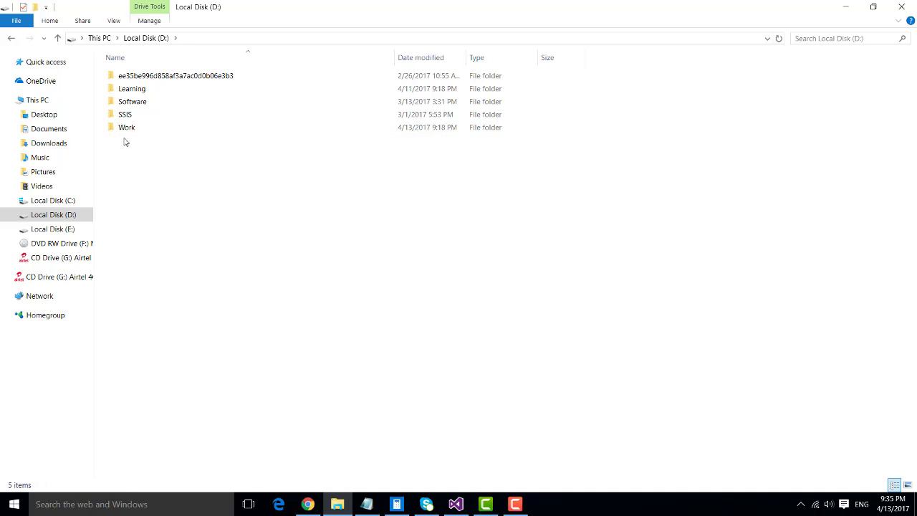
pyautogui.click(455, 502)
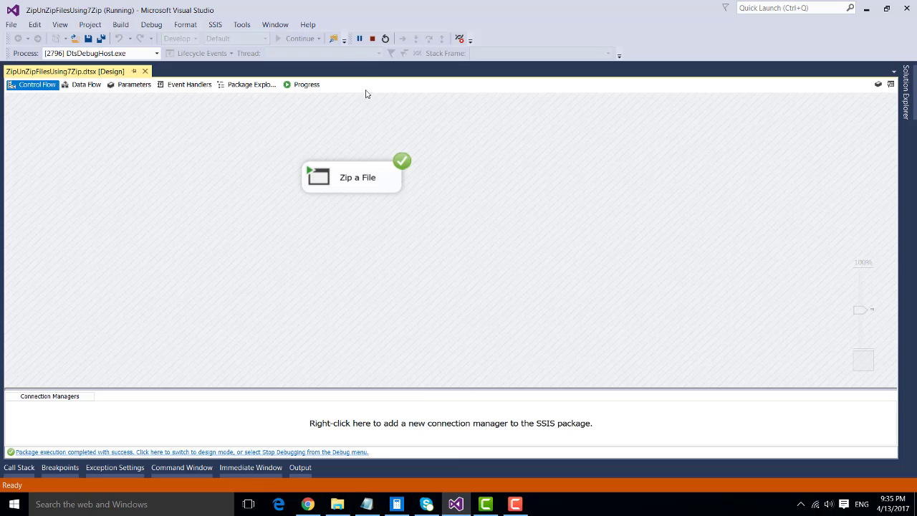
# Stop the debugging session and open the Process settings of the Zip a File task
pyautogui.click(371, 38)
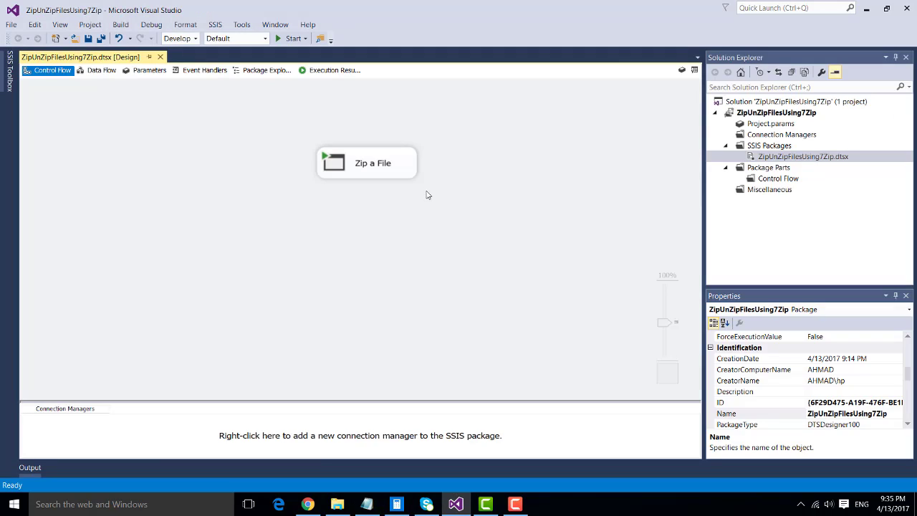
pyautogui.click(379, 169)
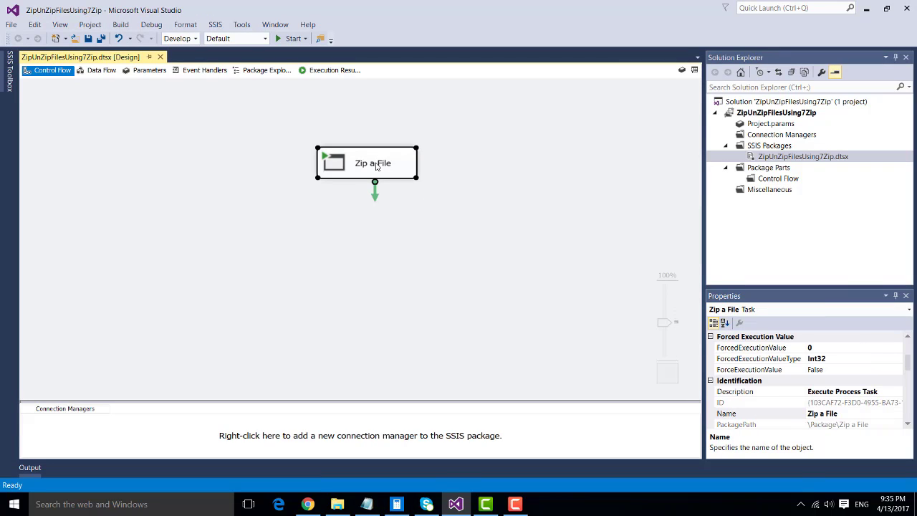
pyautogui.doubleClick(335, 160)
pyautogui.click(302, 148)
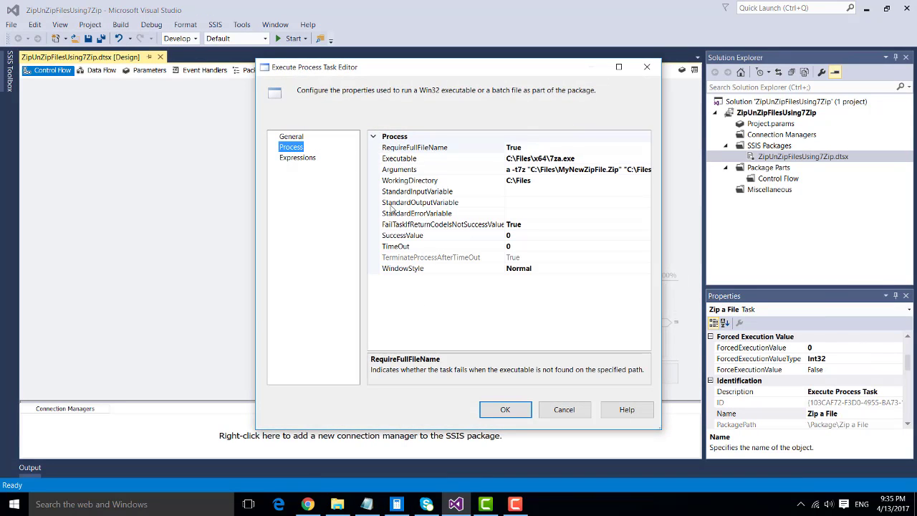
# Switch to File Explorer, sort C:\Files by type and delete its four CSV files, keeping MyNewZipFile.Zip
pyautogui.click(337, 503)
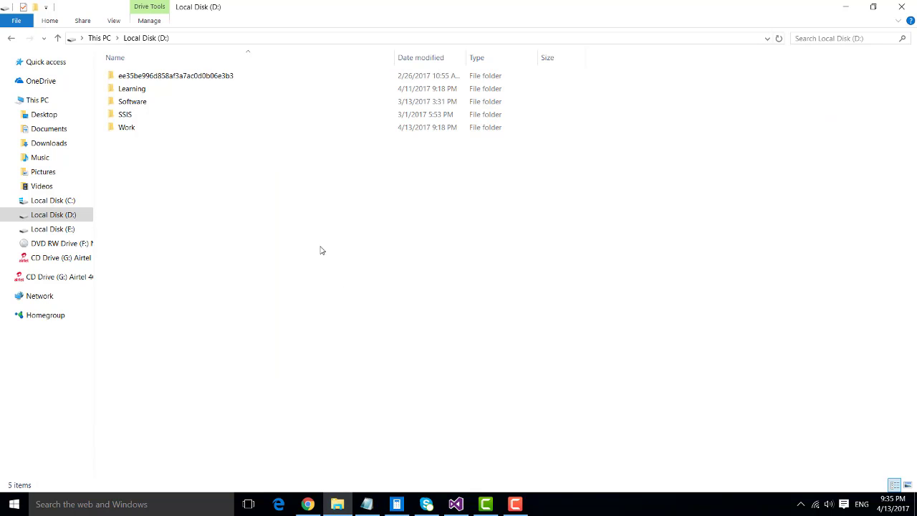
pyautogui.click(66, 199)
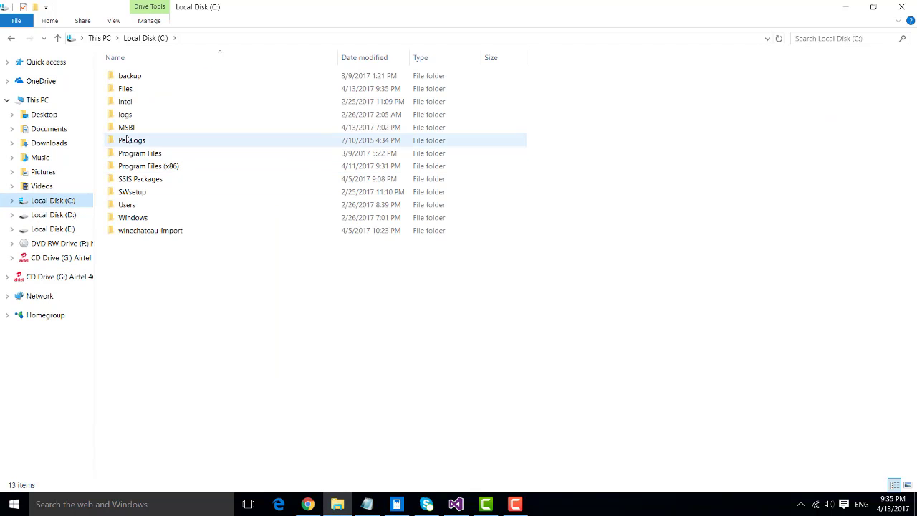
pyautogui.doubleClick(134, 90)
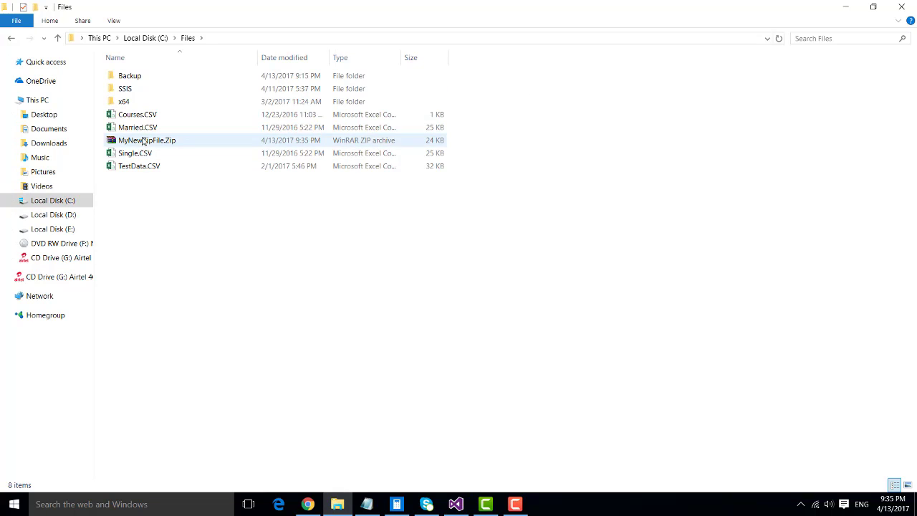
pyautogui.click(141, 117)
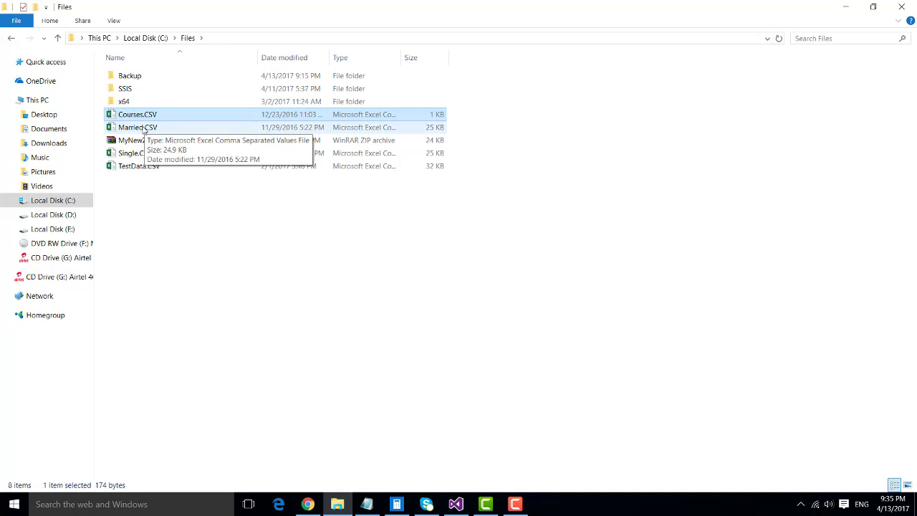
pyautogui.click(352, 59)
pyautogui.keyDown('shift'); pyautogui.click(144, 157); pyautogui.keyUp('shift')
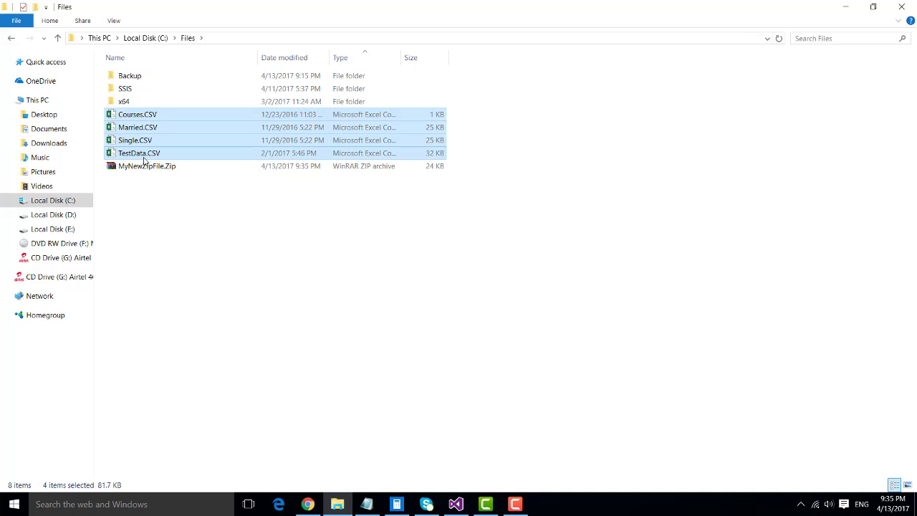
pyautogui.press('Delete')
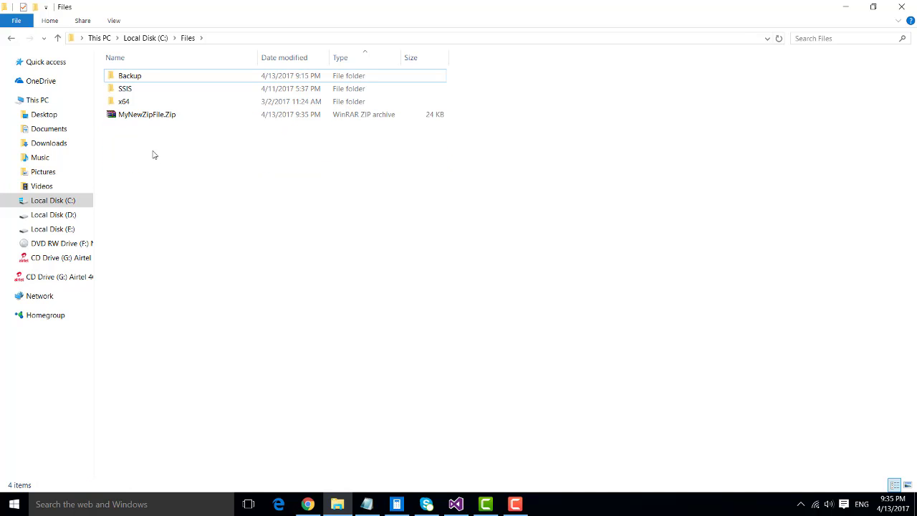
pyautogui.click(144, 116)
pyautogui.click(199, 185)
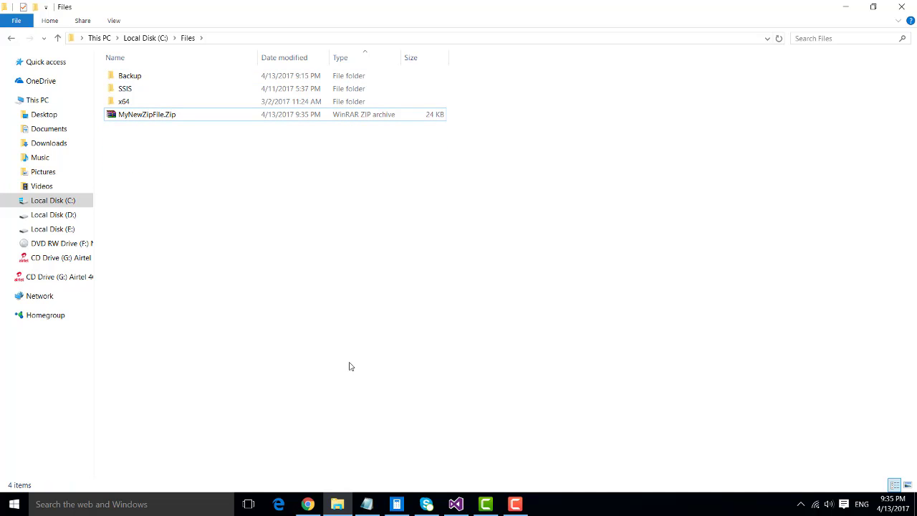
# Back in Visual Studio, change the task's arguments to e "C:\Files\MyNewZipFile.Zip" so that it extracts the archive
pyautogui.click(456, 506)
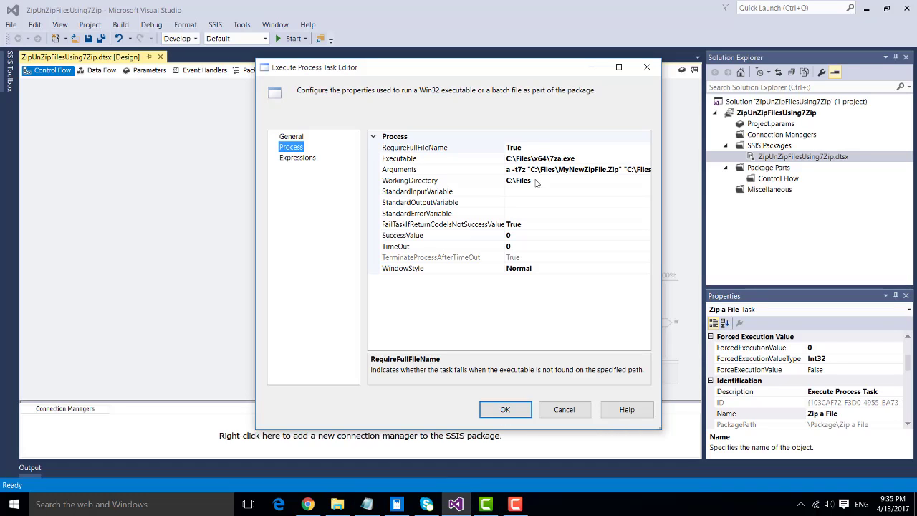
pyautogui.click(593, 159)
pyautogui.click(555, 172)
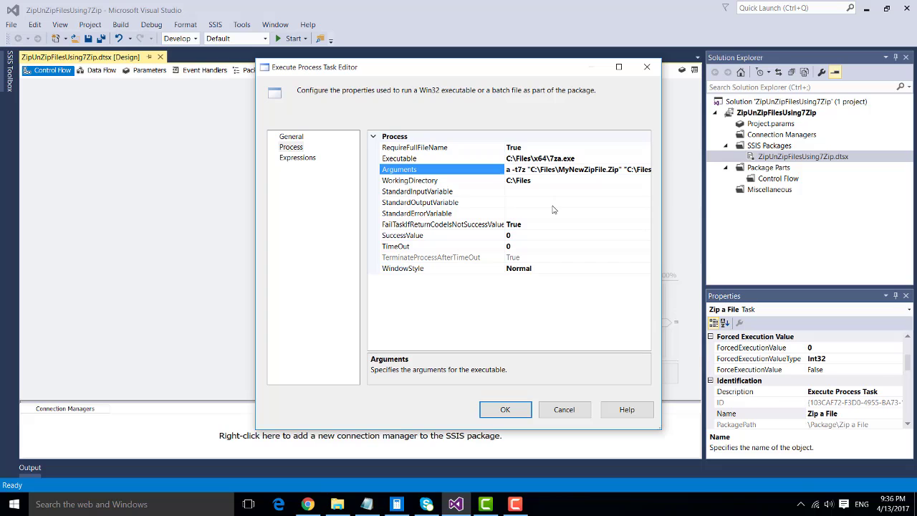
pyautogui.press('BackSpace')
pyautogui.write('e')
pyautogui.hotkey('shift', 'Right')
pyautogui.hotkey('shift', 'Right')
pyautogui.hotkey('shift', 'Right')
pyautogui.hotkey('shift', 'Right')
pyautogui.press('Delete')
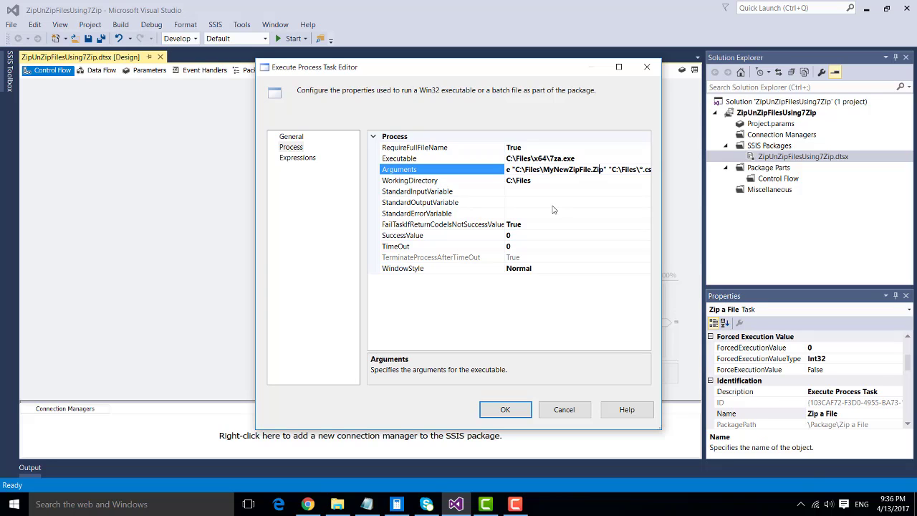
pyautogui.hotkey('shift', 'End')
pyautogui.press('Delete')
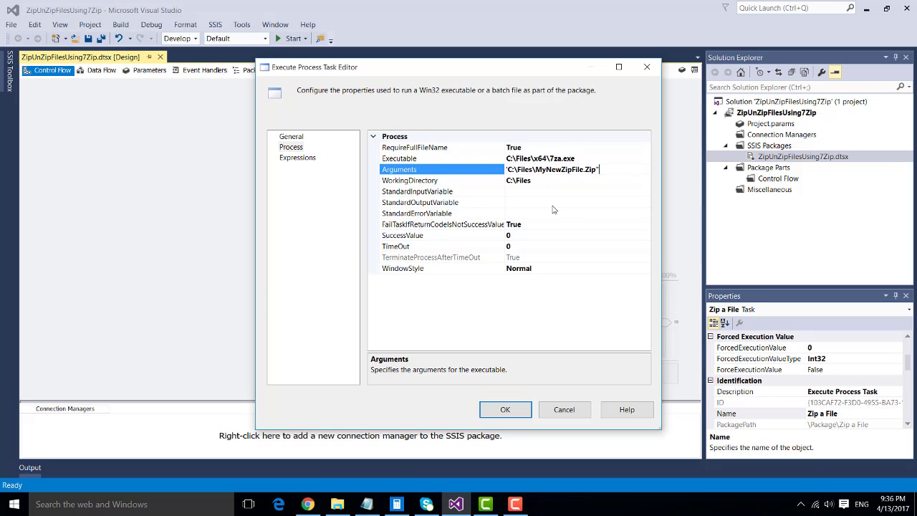
pyautogui.click(591, 157)
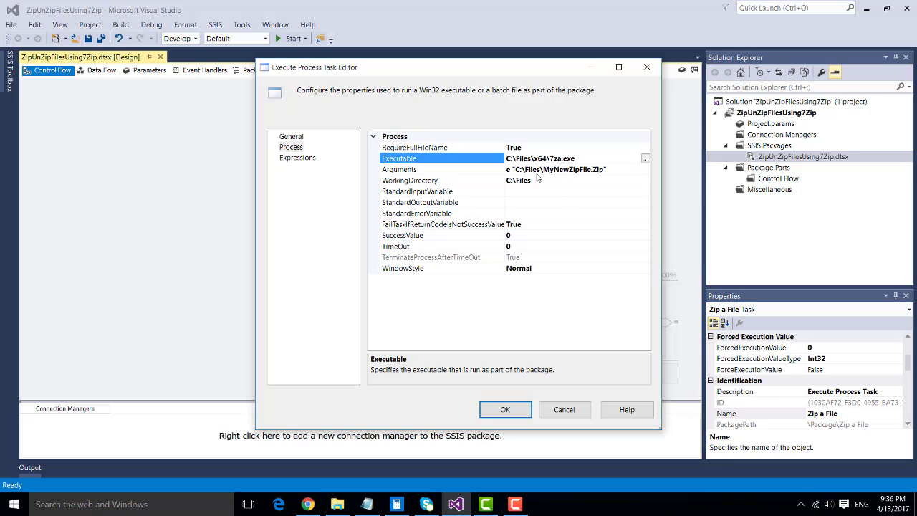
# Review the extraction arguments and the working directory, keep both as they are, and accept the task settings
pyautogui.click(616, 170)
pyautogui.click(512, 170)
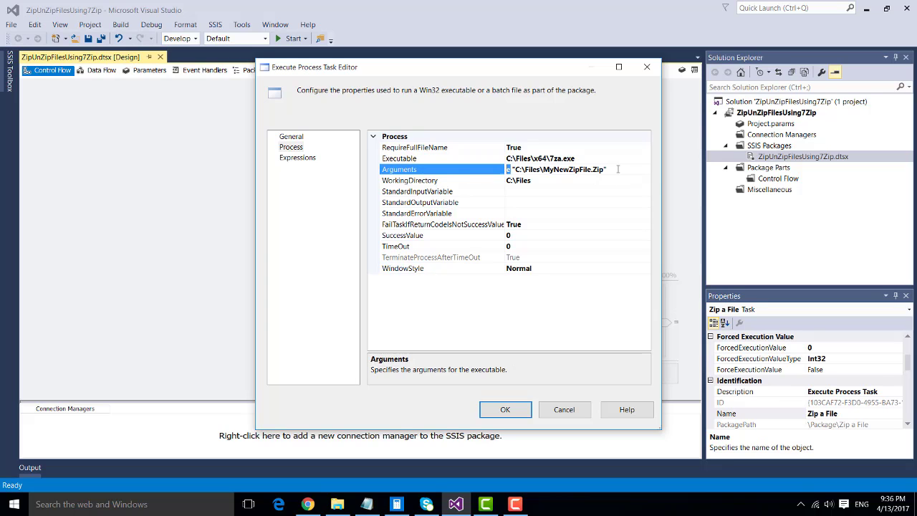
pyautogui.moveTo(618, 169); pyautogui.dragTo(506, 170)
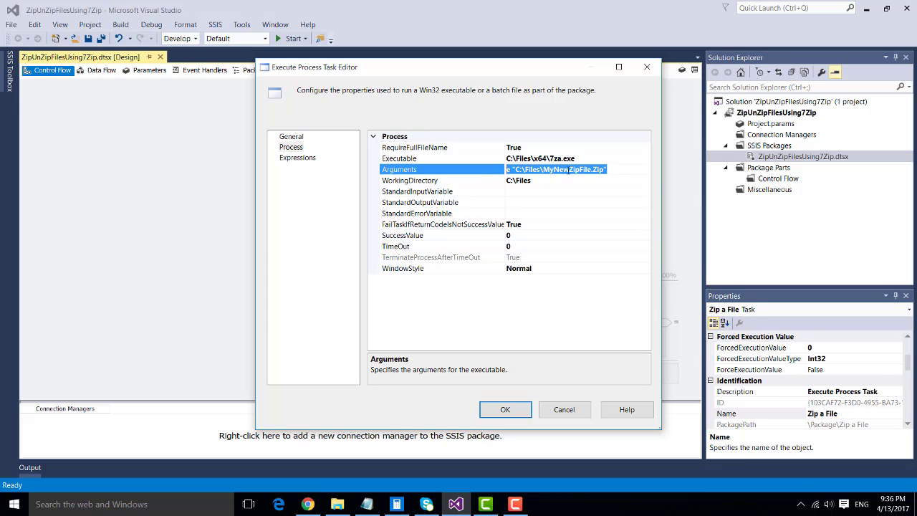
pyautogui.click(616, 170)
pyautogui.click(538, 182)
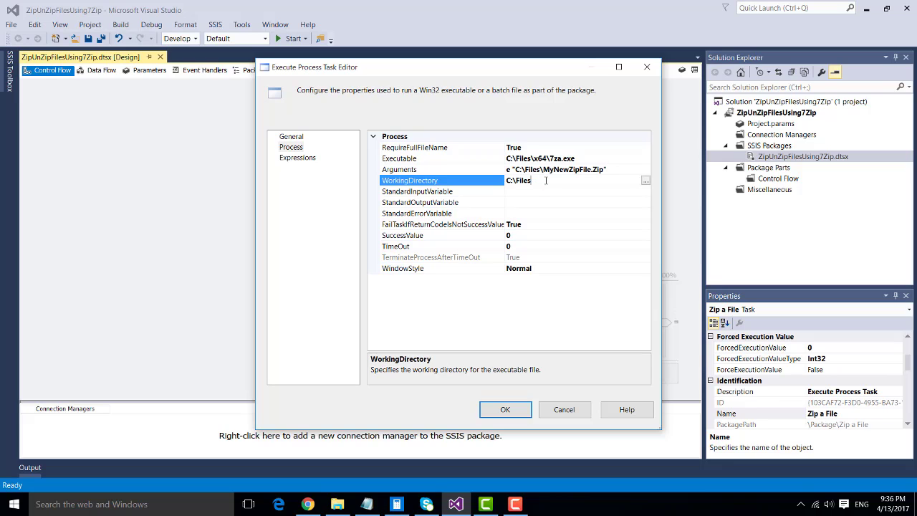
pyautogui.moveTo(533, 181); pyautogui.dragTo(509, 180)
pyautogui.click(551, 182)
pyautogui.click(505, 409)
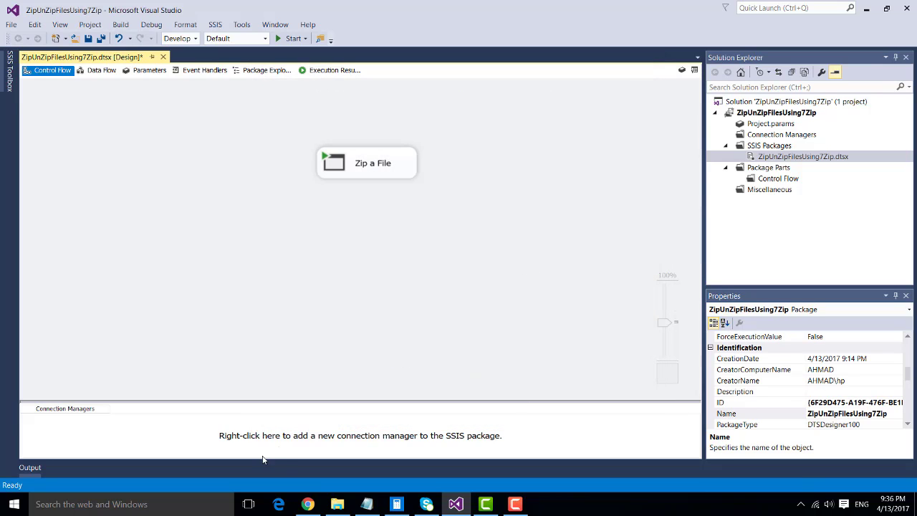
# Check MyNewZipFile.Zip in C:\Files, return to Visual Studio and run the package with the extraction arguments
pyautogui.click(337, 503)
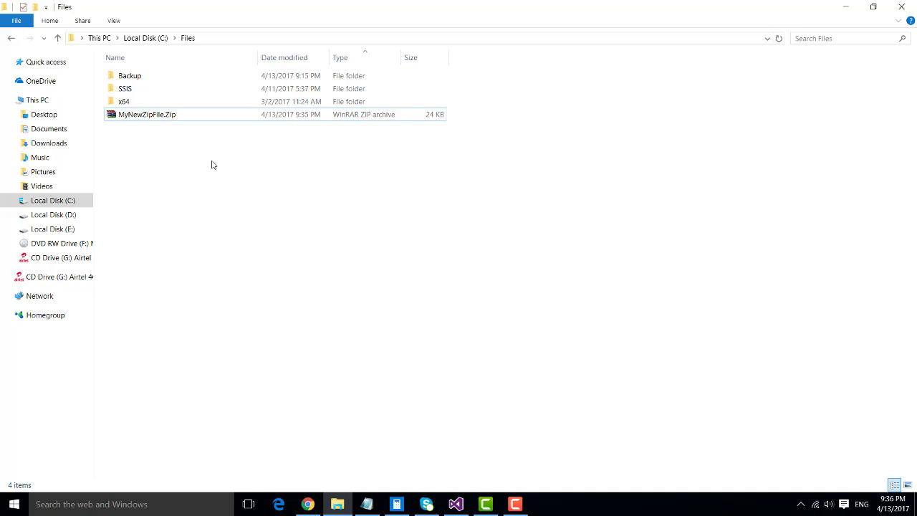
pyautogui.click(159, 117)
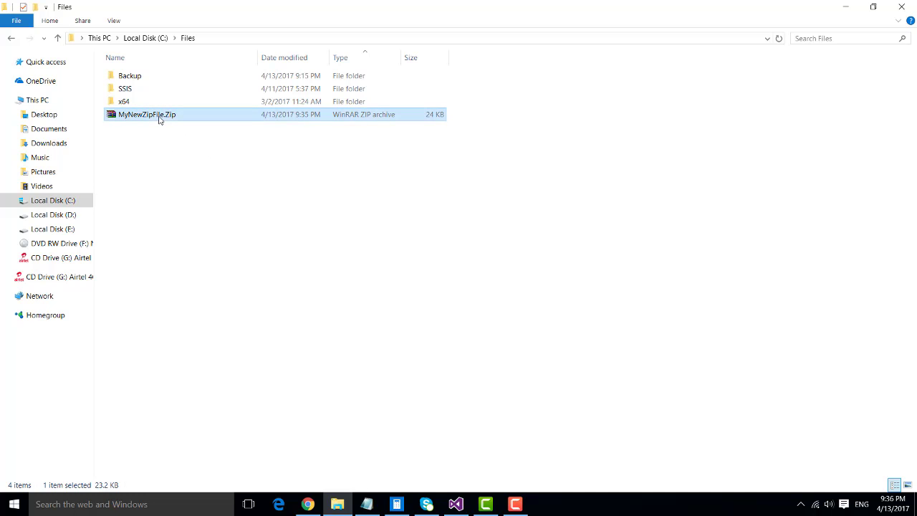
pyautogui.moveTo(279, 186); pyautogui.dragTo(477, 400)
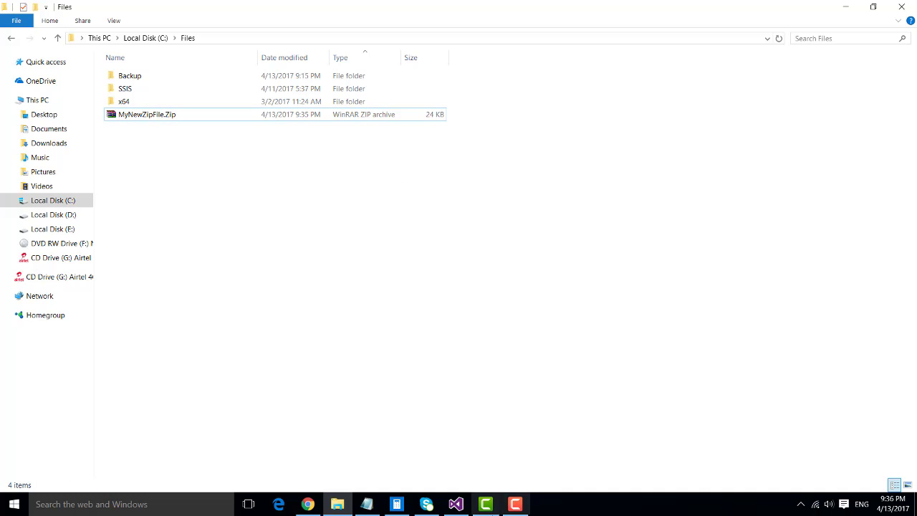
pyautogui.click(455, 504)
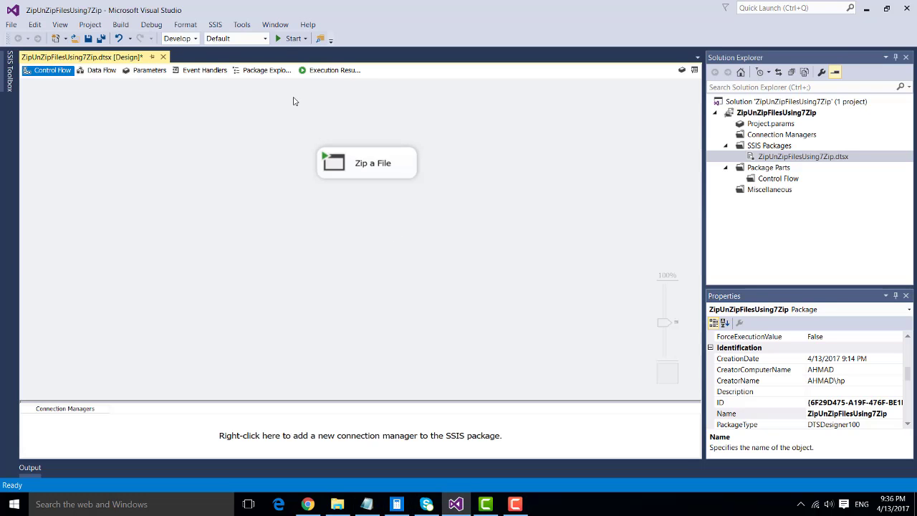
pyautogui.click(284, 38)
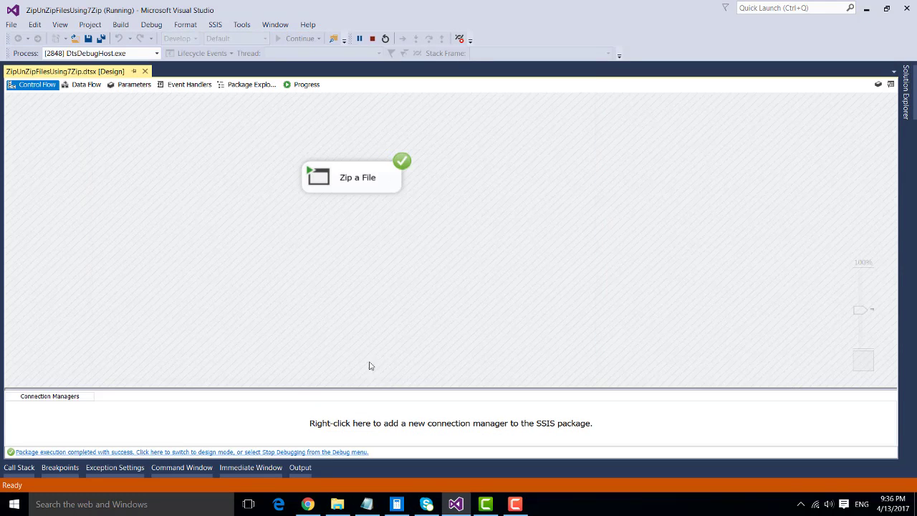
# Inspect the extracted CSV files in C:\Files and switch back to Visual Studio
pyautogui.click(337, 503)
pyautogui.click(143, 116)
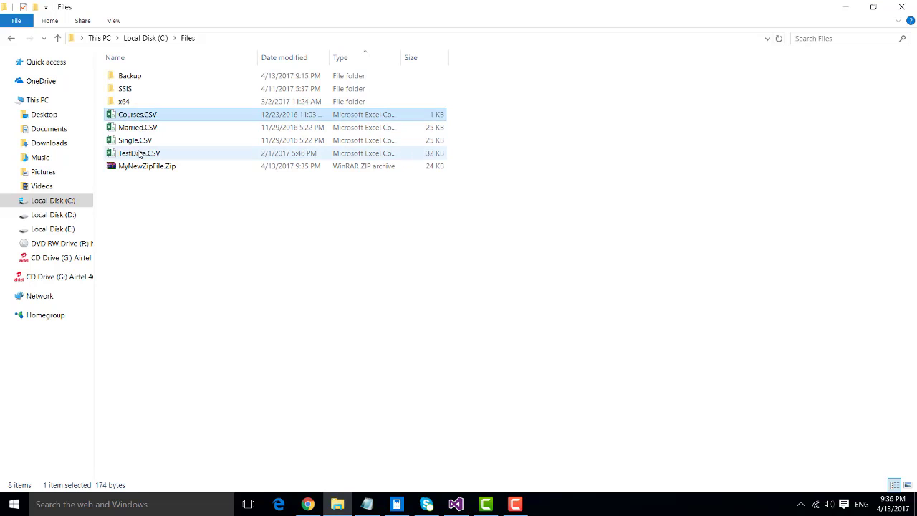
pyautogui.click(136, 117)
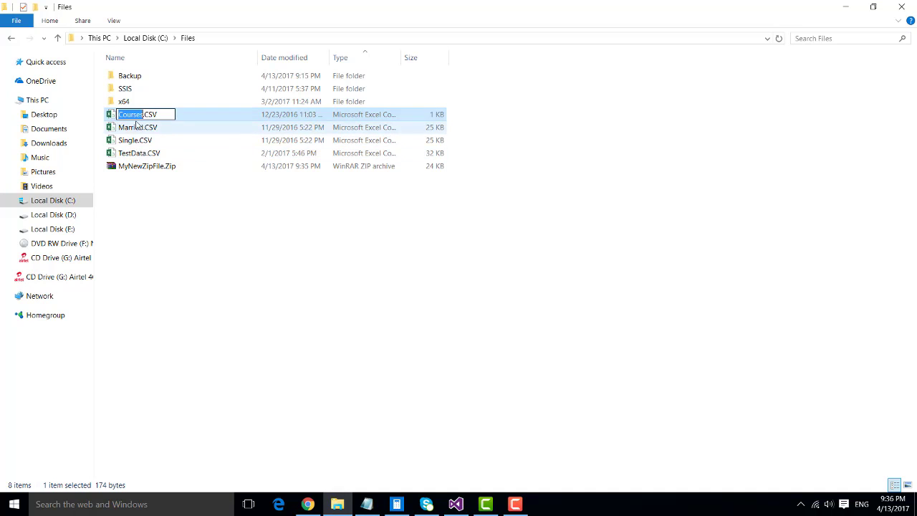
pyautogui.click(139, 153)
pyautogui.click(133, 119)
pyautogui.keyDown('shift'); pyautogui.click(143, 155); pyautogui.keyUp('shift')
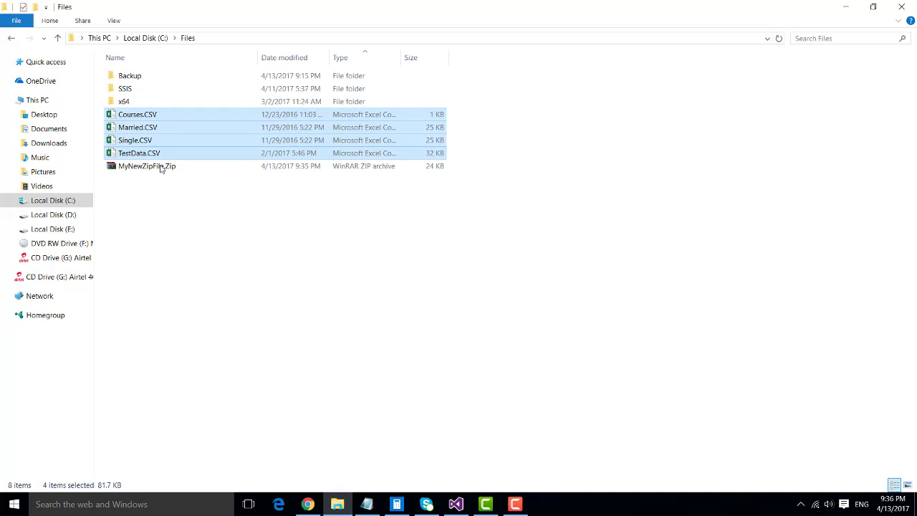
pyautogui.click(212, 231)
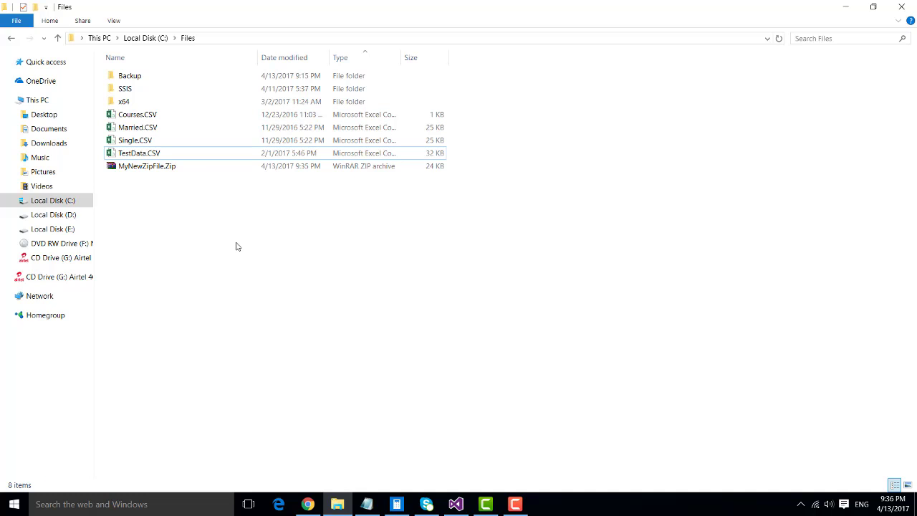
pyautogui.click(456, 504)
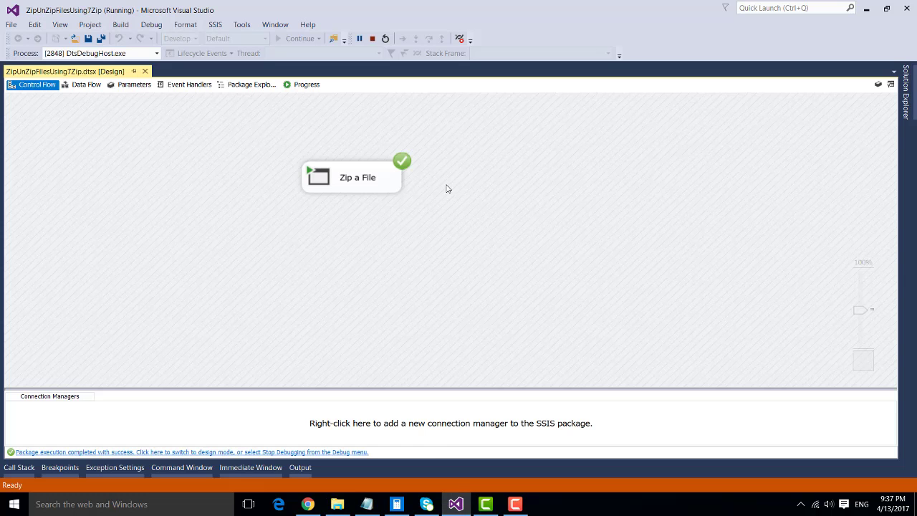